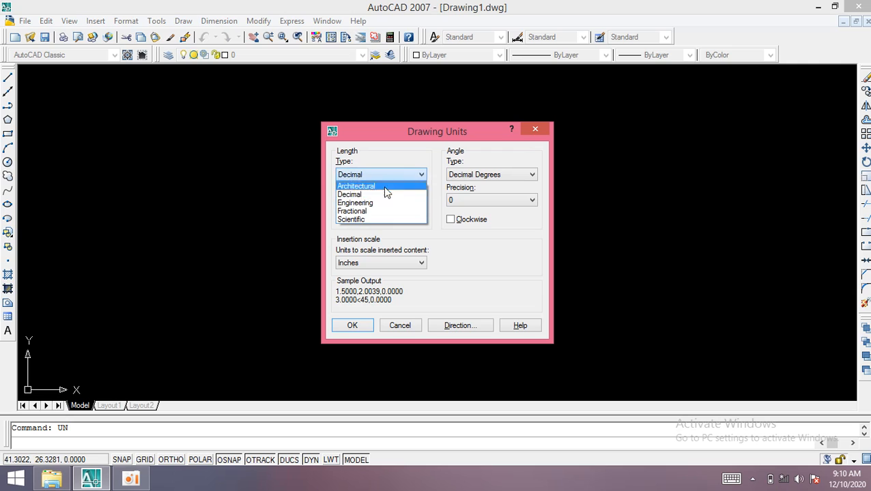
Configure the drawing units with Architectural length type and Deg/Min/Sec angle type.
left_click(378, 187)
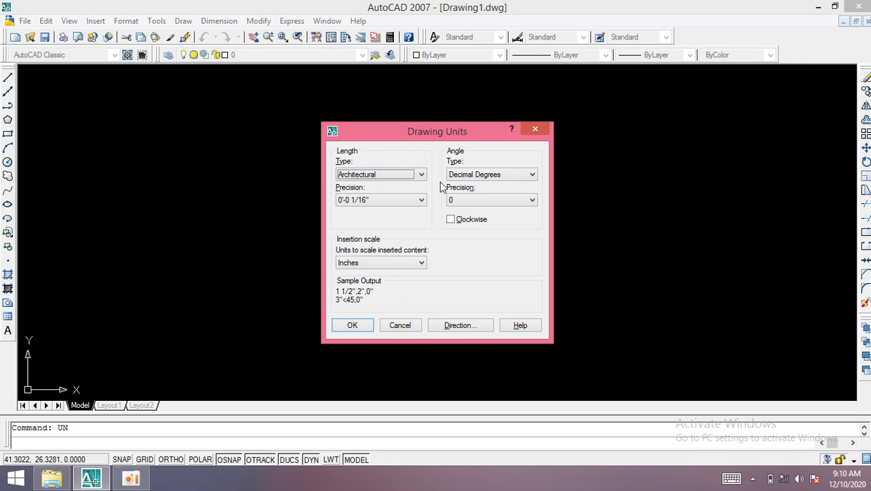
left_click(475, 176)
left_click(479, 196)
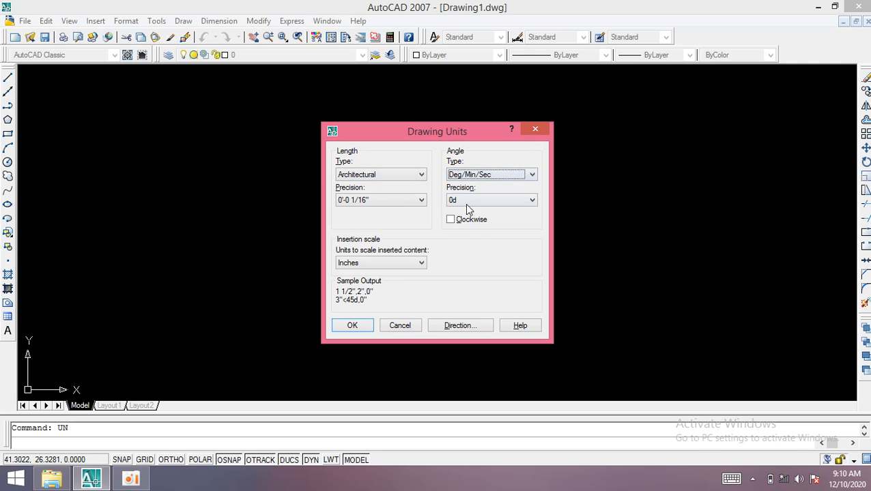
left_click(352, 327)
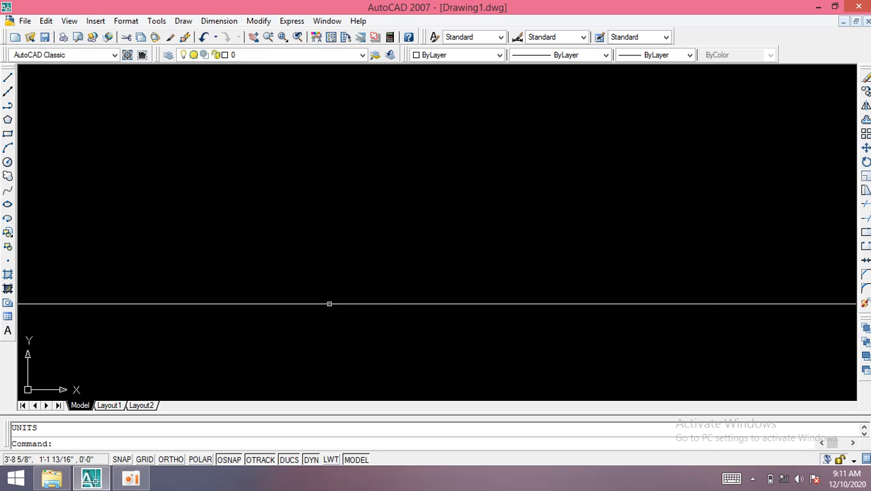
Draw a single, nearly horizontal line across the upper part of the empty drawing area.
left_click(9, 79)
left_click(164, 128)
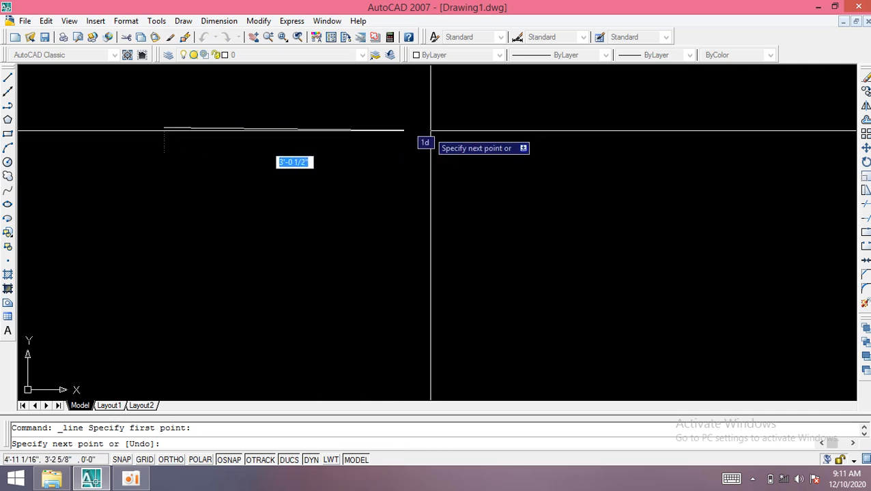
left_click(462, 117)
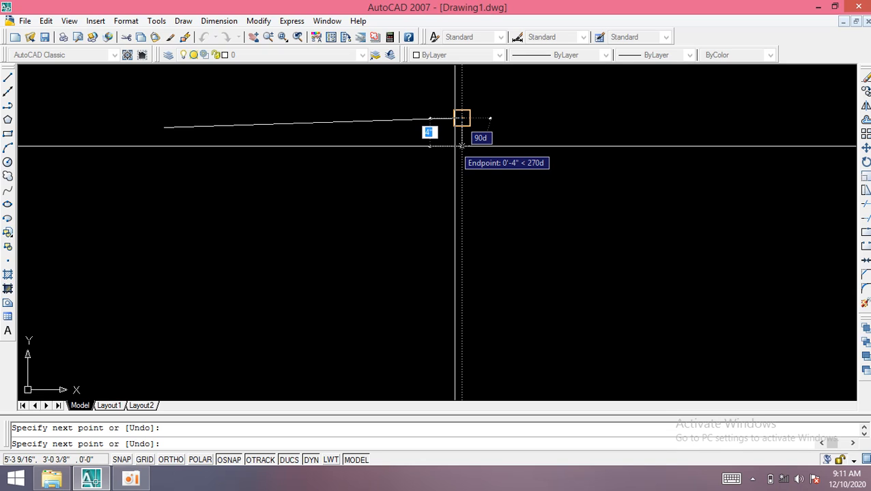
key("Escape")
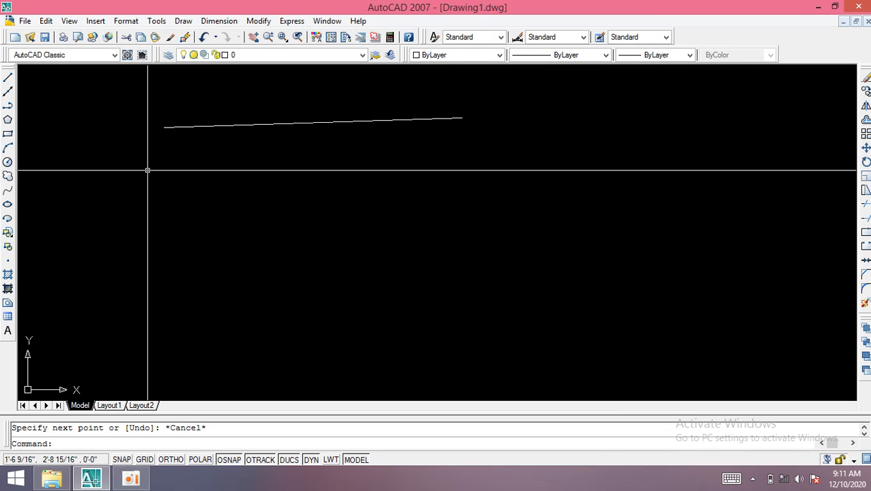
Draw a second line of similar length just below the first, roughly parallel to it.
type("L")
key("Return")
left_click(166, 175)
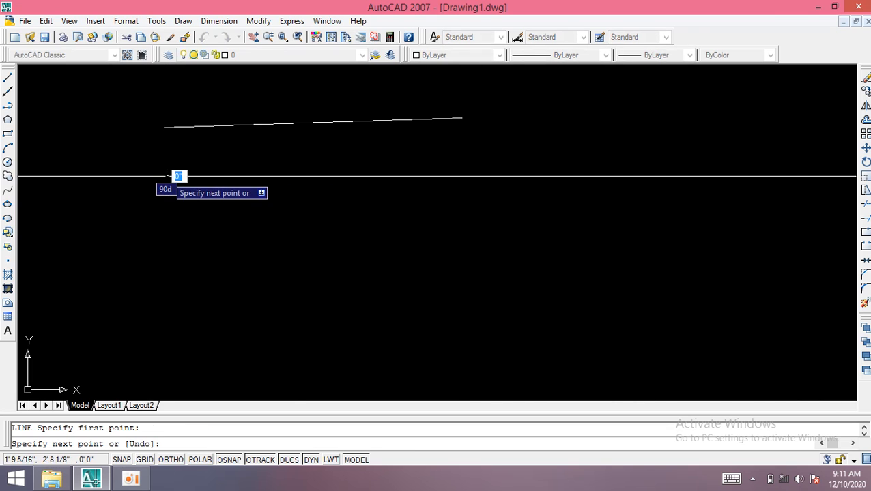
left_click(471, 169)
key("Escape")
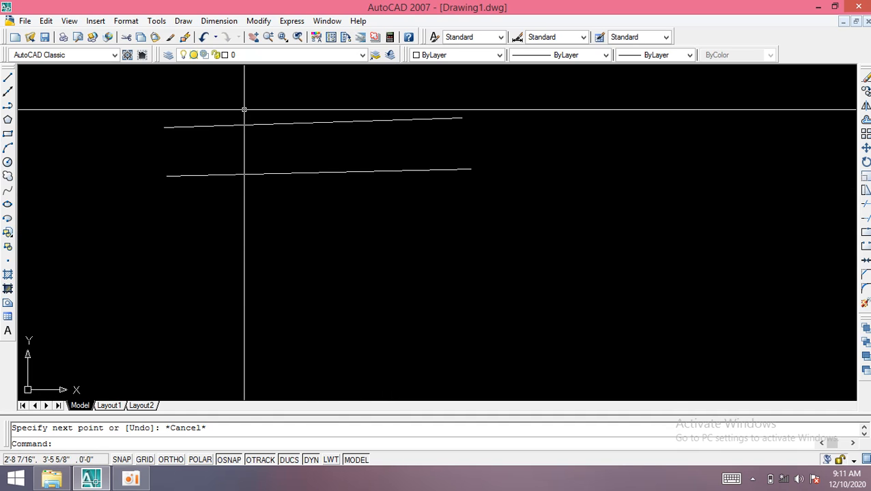
Draw a third roughly parallel line of similar length below the two existing lines.
left_click(179, 22)
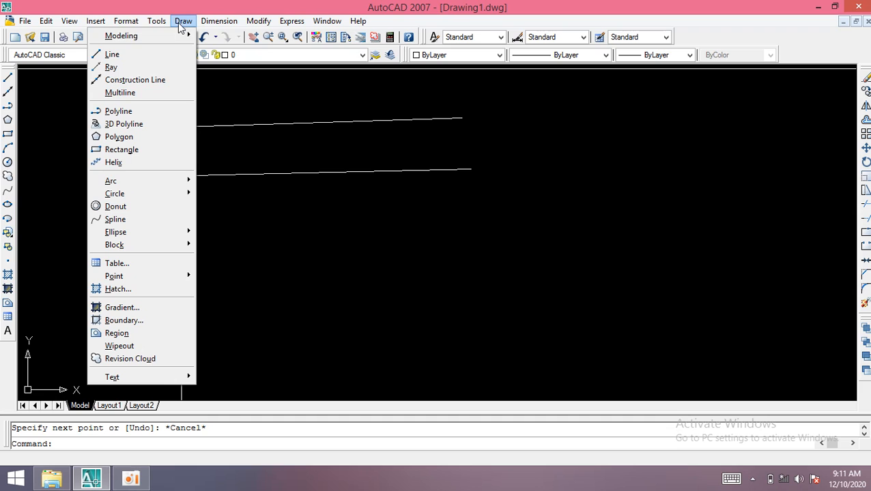
left_click(159, 53)
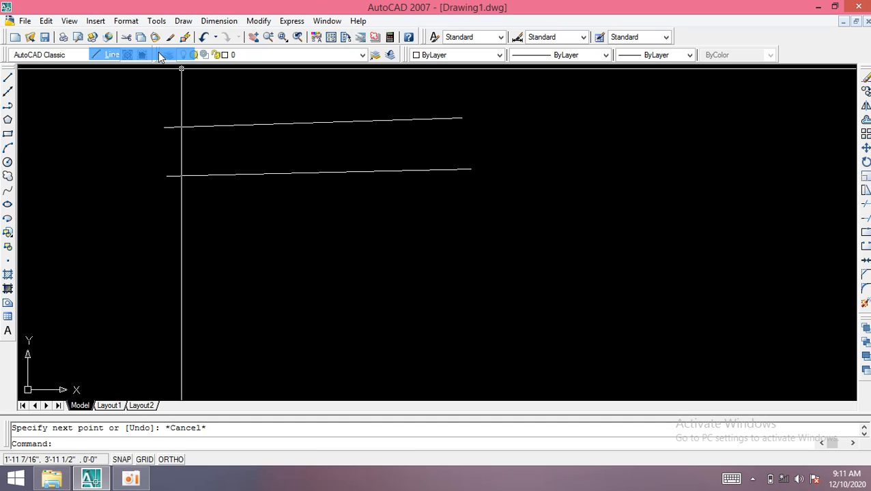
left_click(164, 225)
left_click(470, 218)
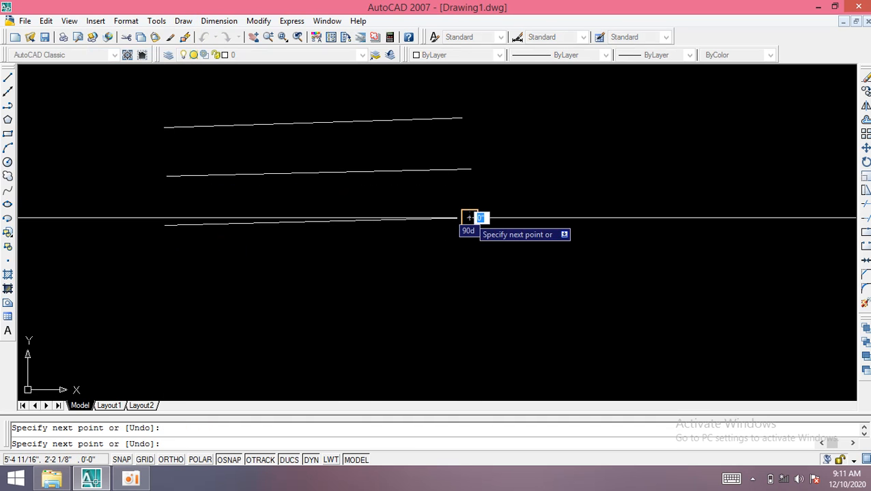
key("Escape")
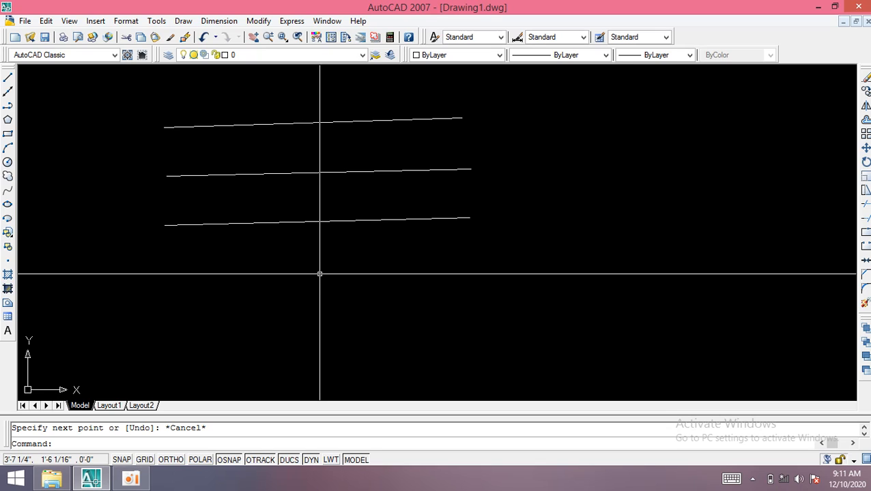
Draw a fourth roughly parallel line of similar length beneath the three existing lines.
type("LINE")
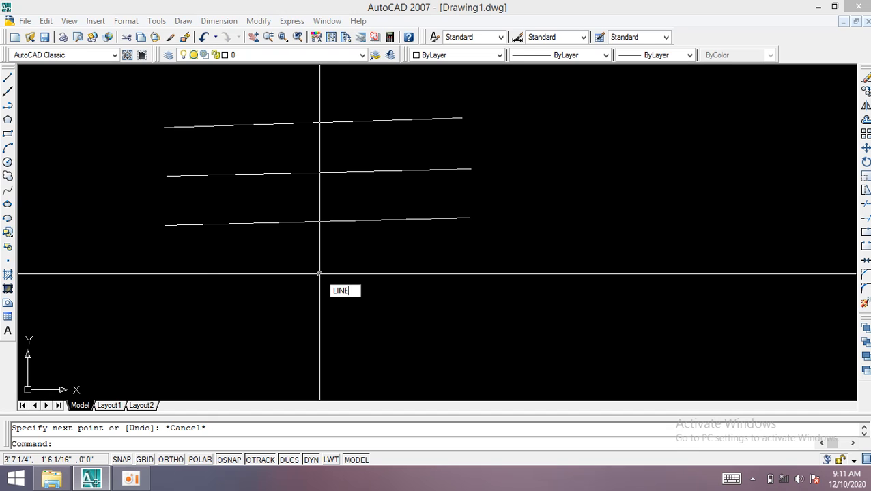
key("Return")
left_click(168, 266)
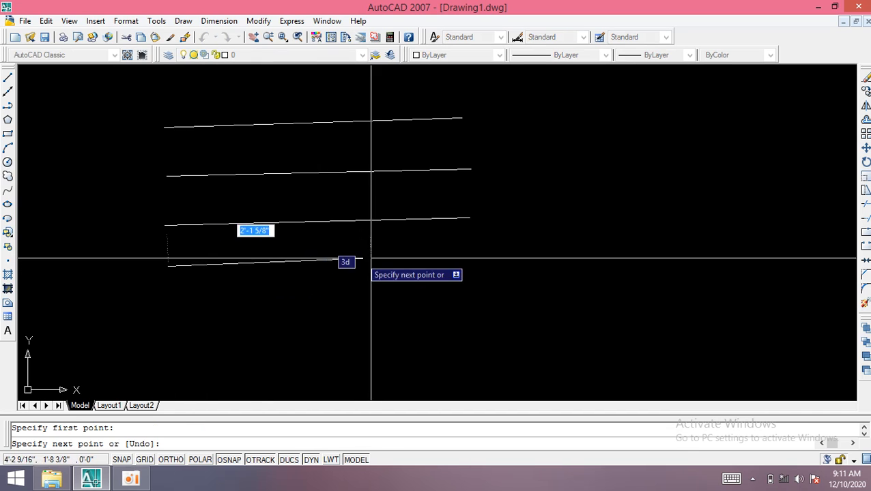
left_click(466, 259)
key("Escape")
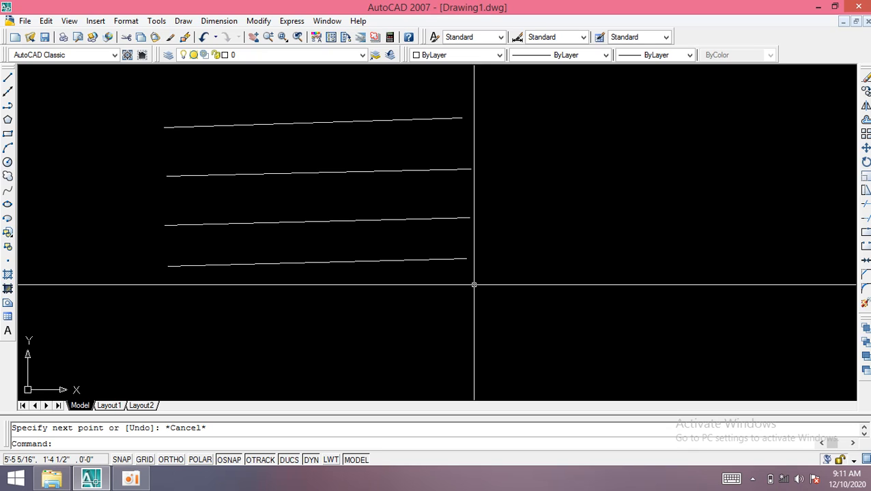
Select all four lines and erase them from the drawing.
key("ctrl+a")
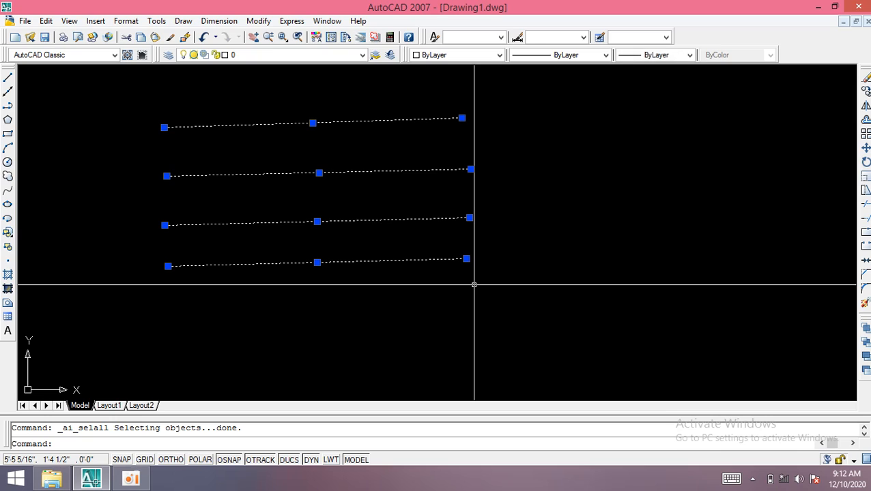
key("Delete")
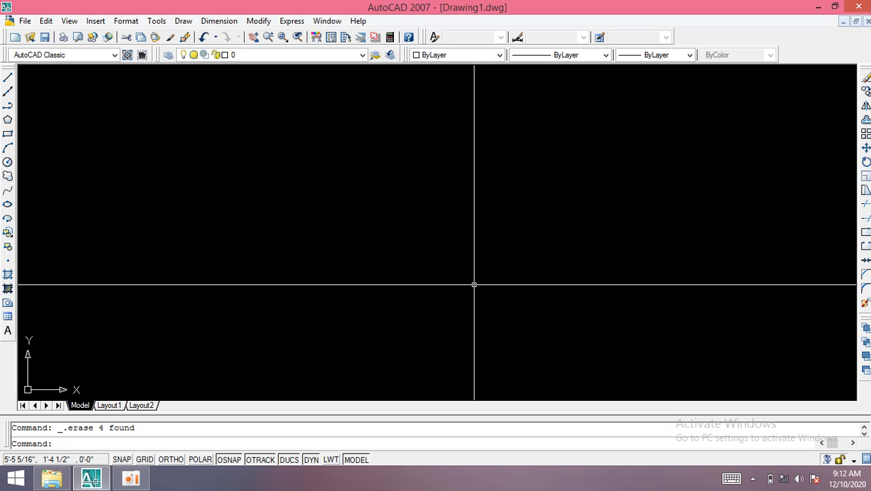
Draw a circle with a radius of about 11.7 inches in the empty drawing area.
type("c")
key("Return")
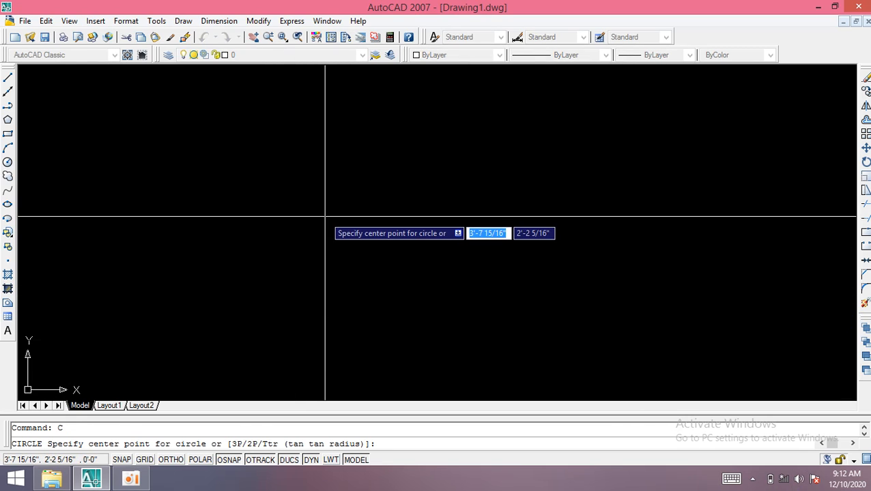
left_click(266, 199)
left_click(326, 254)
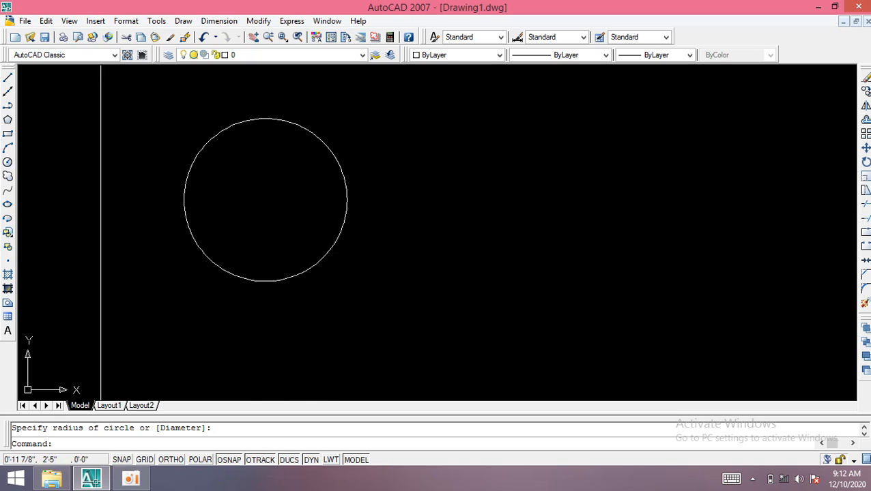
Draw a smaller circle with a radius of about 8.4 inches to the right of the first circle.
left_click(8, 162)
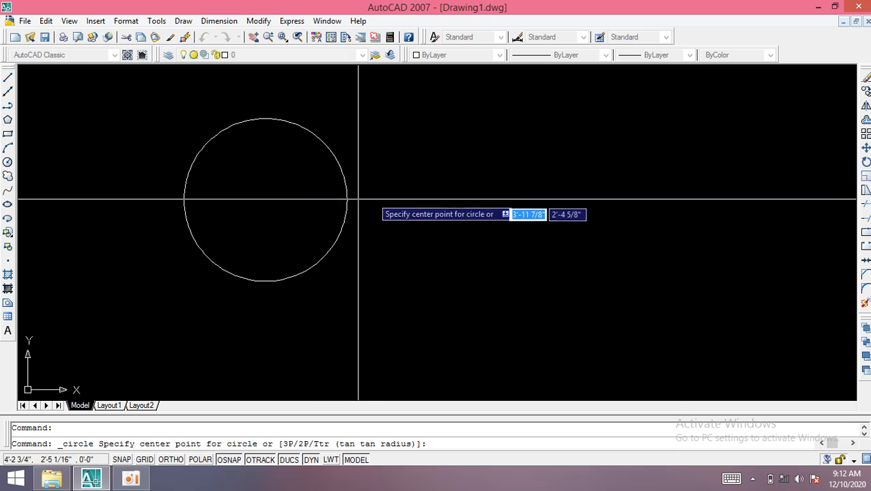
left_click(451, 187)
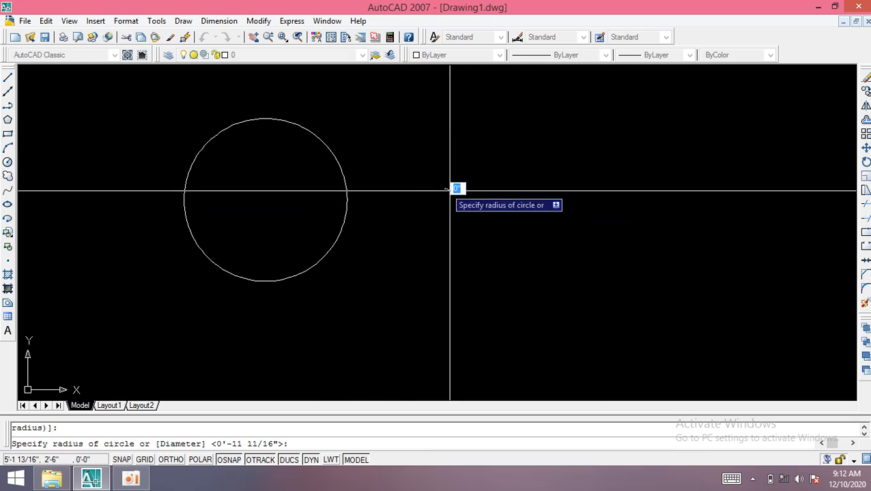
left_click(496, 219)
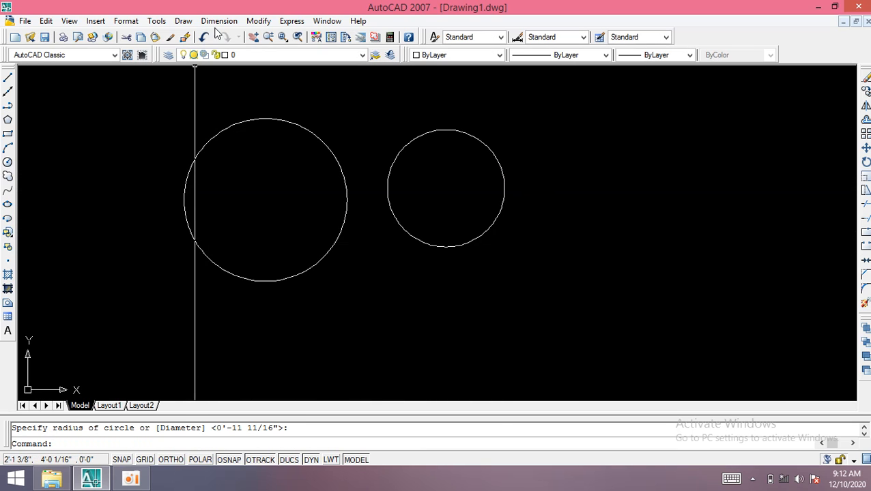
Draw a Center, Radius circle with a radius of about 8.9 inches to the right of the two existing circles.
left_click(183, 21)
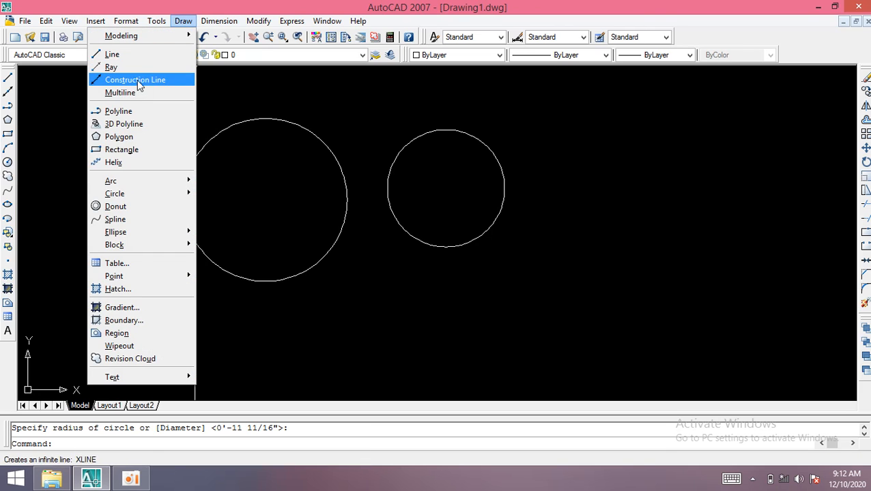
mouse_move(190, 196)
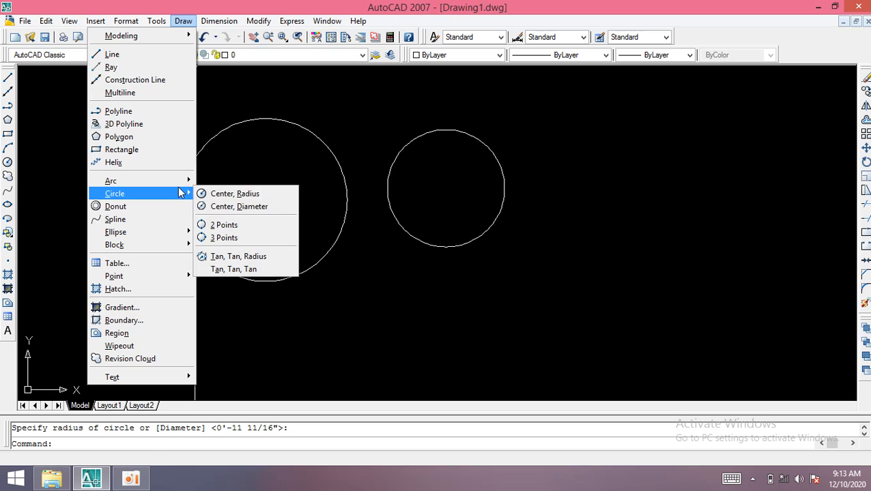
left_click(221, 195)
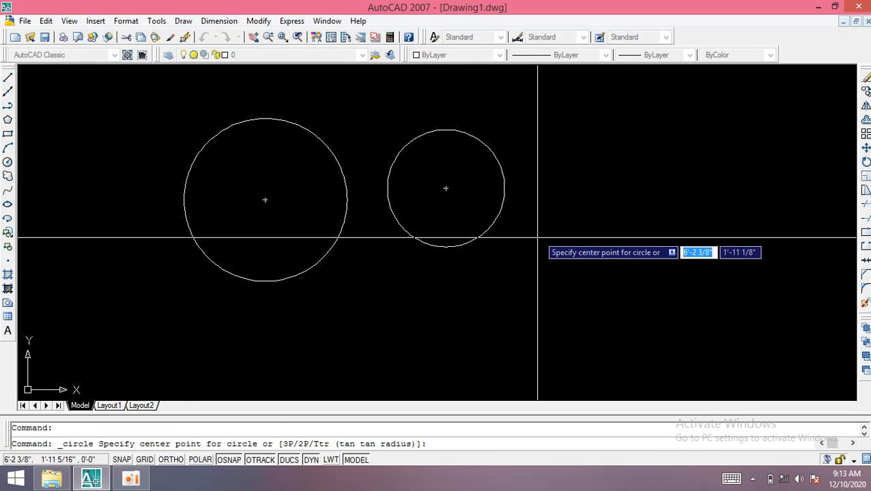
left_click(597, 189)
left_click(645, 229)
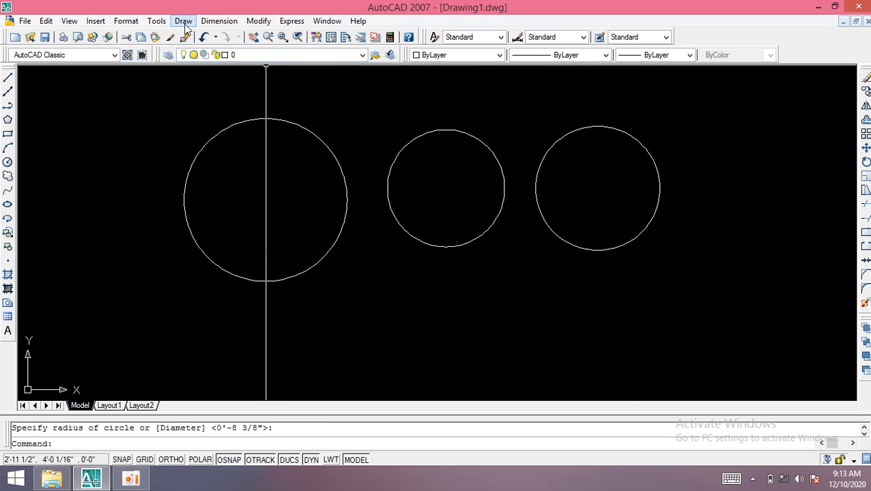
Draw a fourth, smaller circle to the left of the largest circle, leaving a gap between them.
type("c")
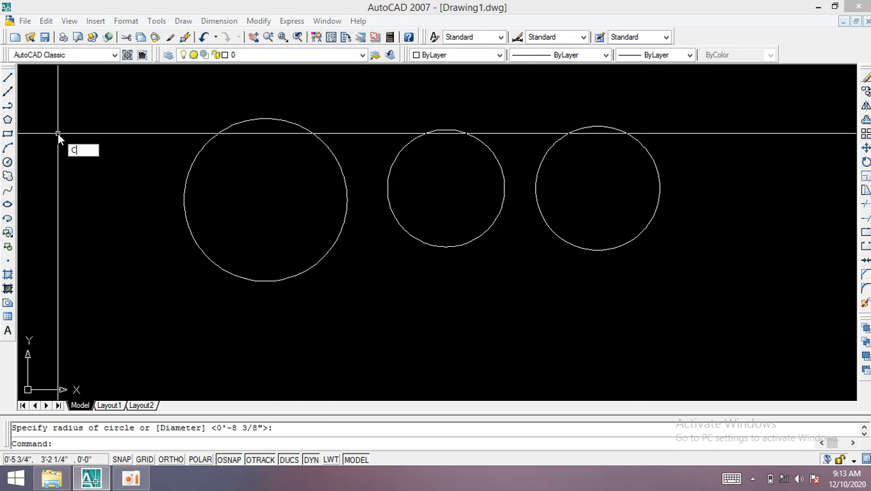
type("ircle")
key("Return")
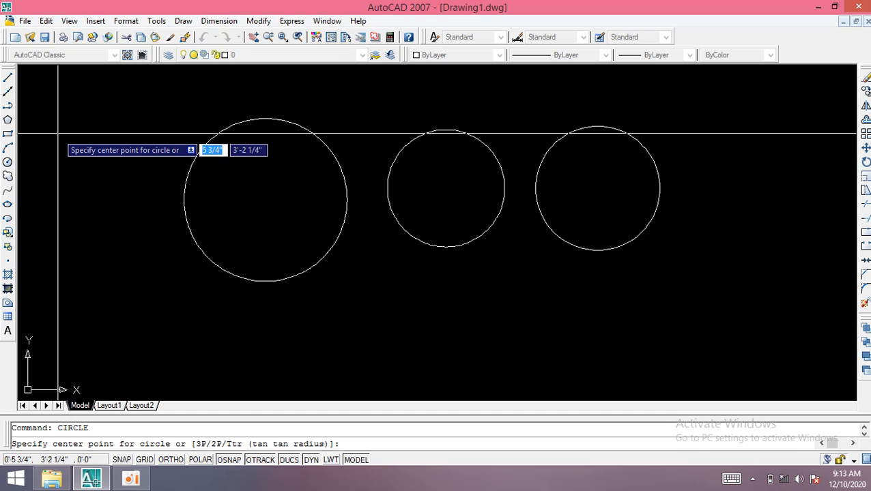
left_click(86, 218)
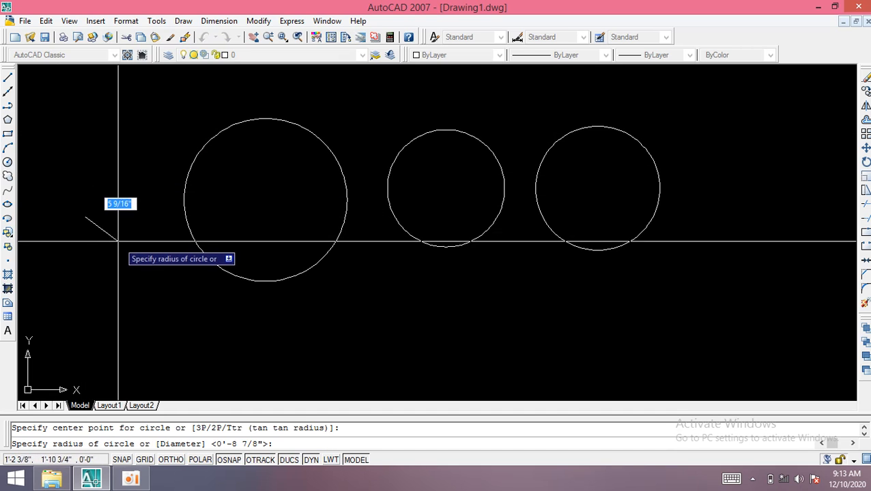
left_click(133, 247)
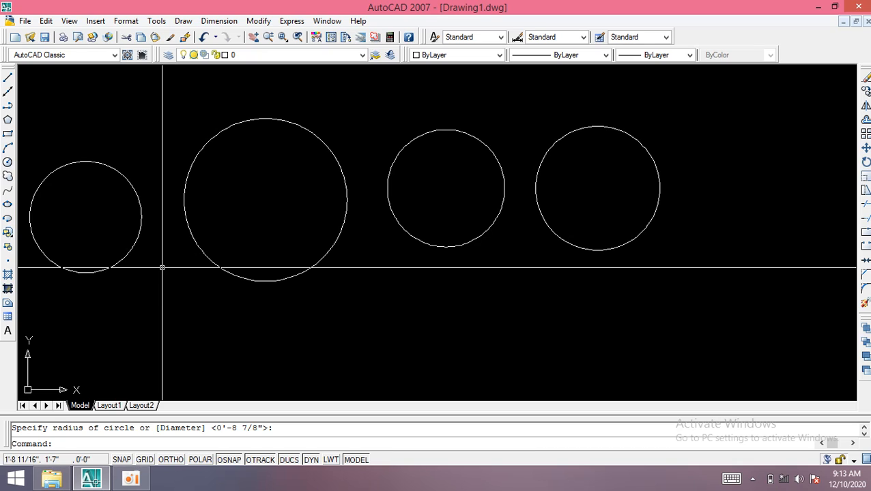
Select all four circles and erase them from the drawing.
key("ctrl+a")
key("Delete")
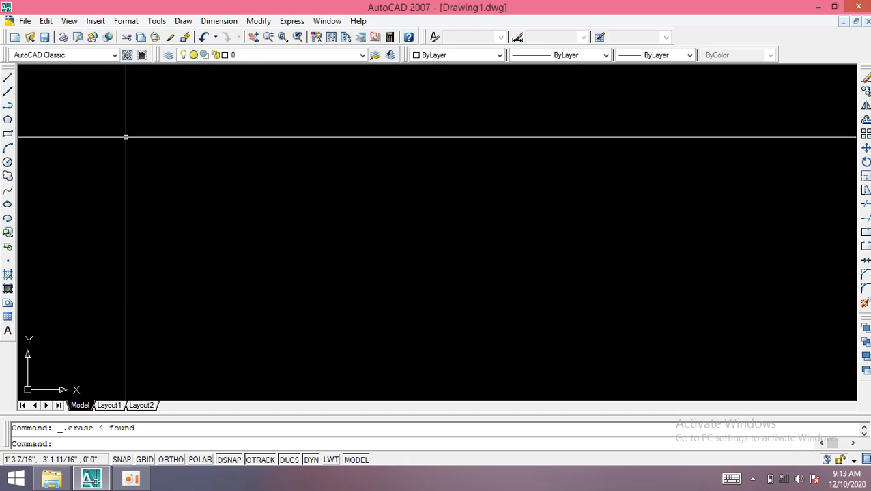
Draw a wide rectangle with its upper-left corner at about 2'-6 11/16", 3'-3 1/2", roughly twice as wide as it is high.
left_click(7, 133)
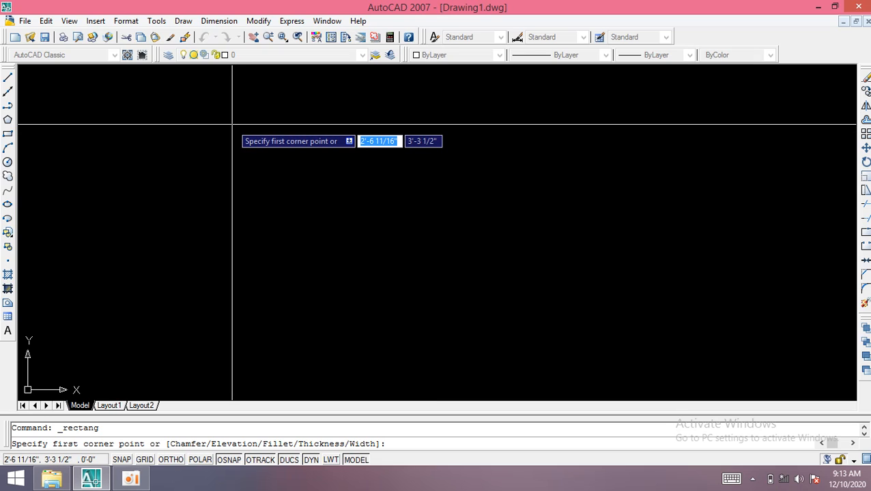
left_click(232, 125)
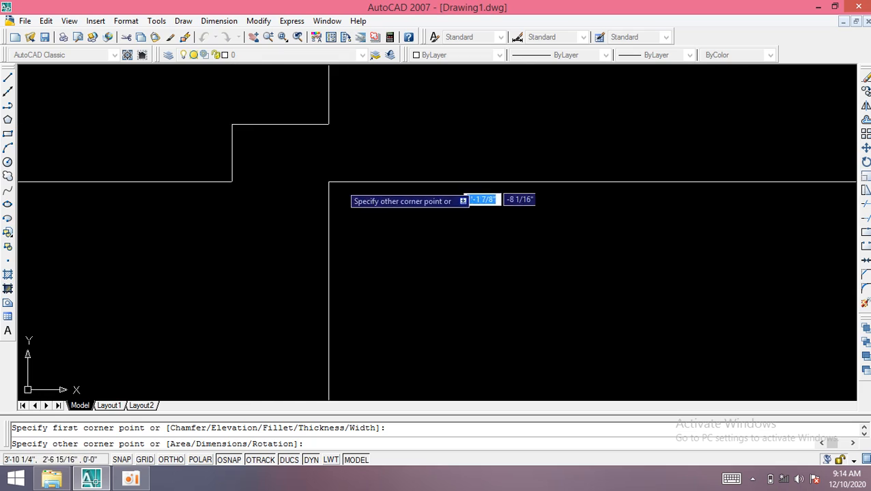
left_click(486, 241)
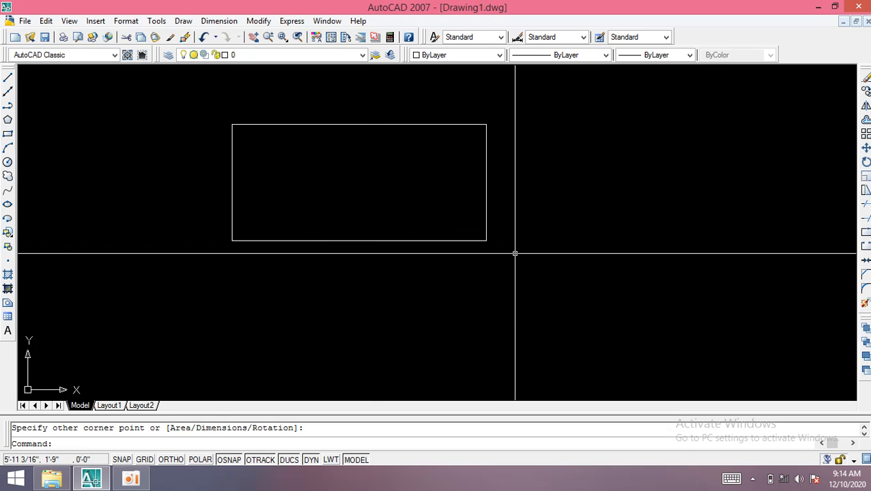
Draw a second rectangle to the right of the first, aligned with its top edge, from about 6'-1 3/4", 3'-3 1/2" to 8'-7 1/4", 1'-10".
type("REC")
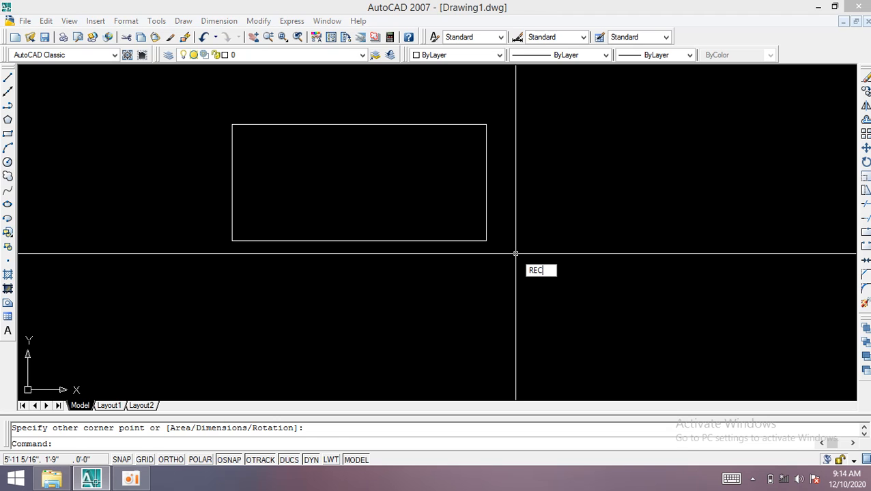
key("Return")
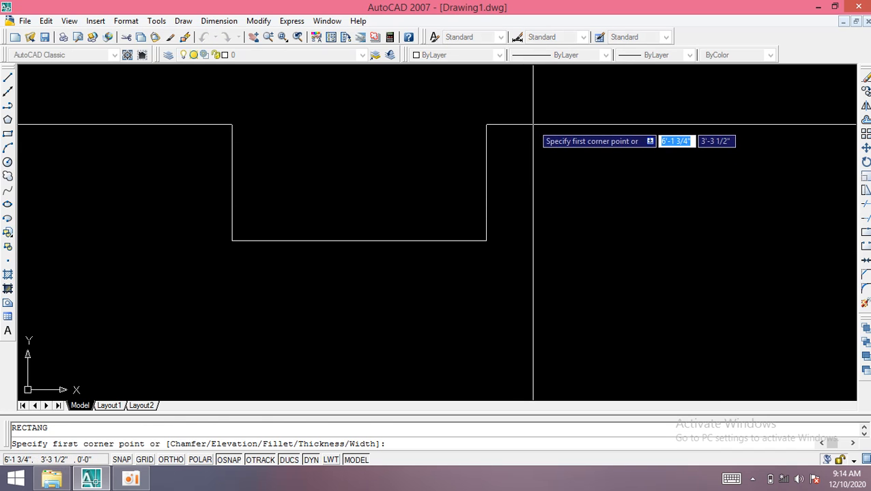
left_click(533, 125)
left_click(739, 246)
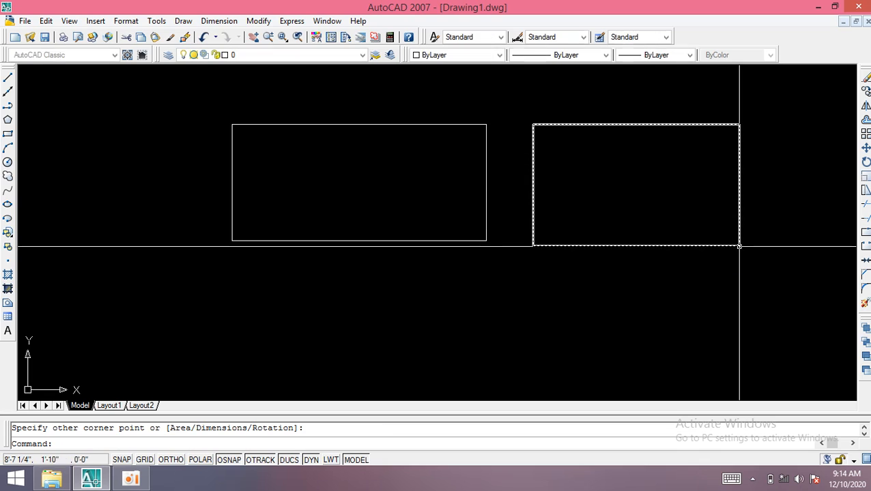
Draw a smaller rectangle inside the first one, starting at about 3'-1 13/16", 2'-11 15/16".
left_click(183, 21)
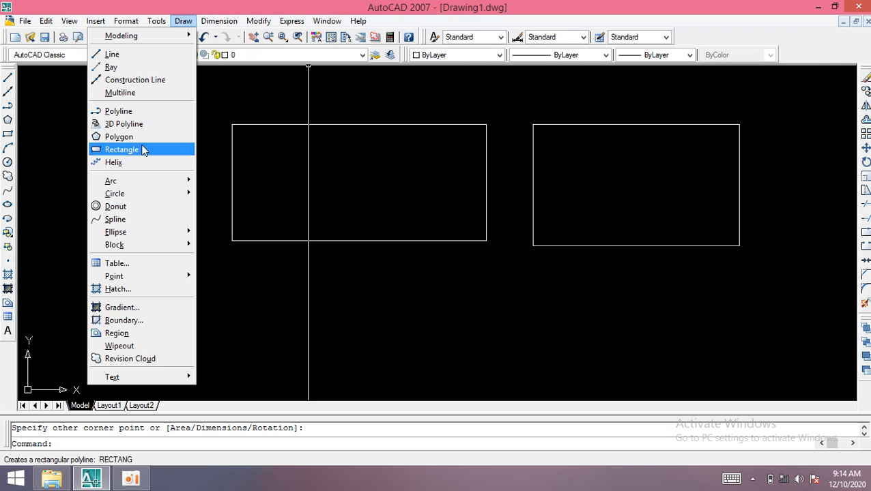
left_click(142, 150)
left_click(282, 149)
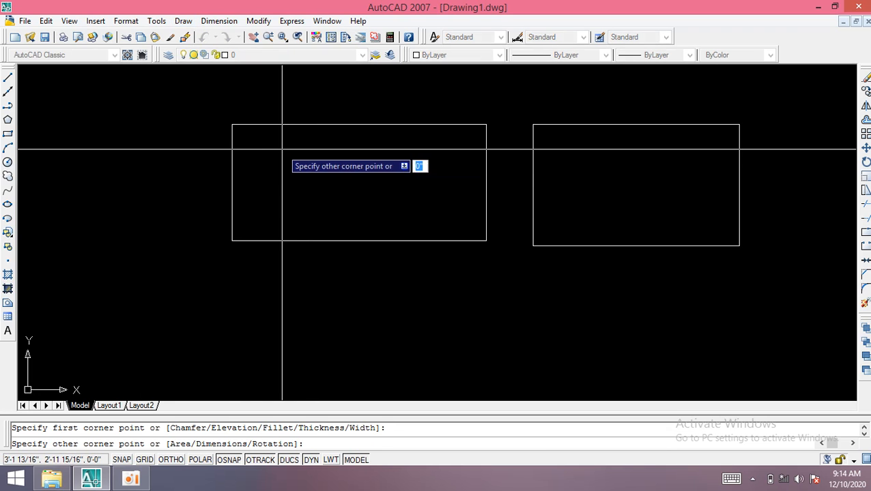
left_click(454, 213)
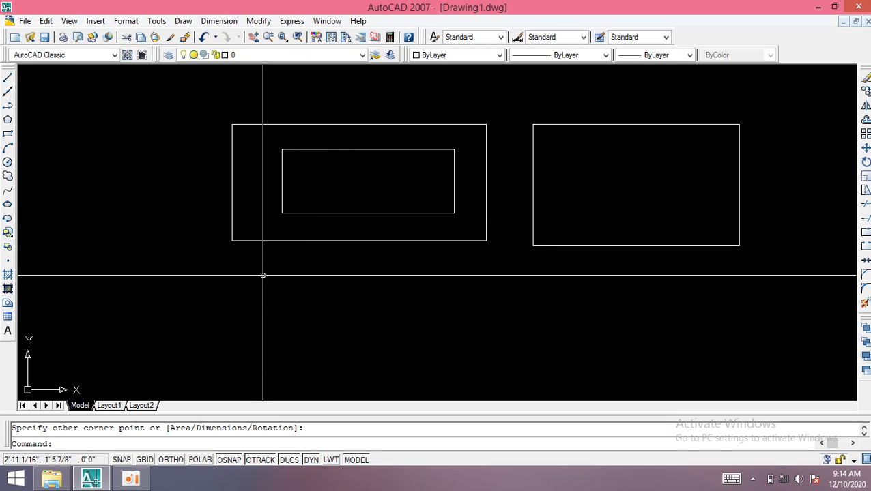
Draw a fourth rectangle just below the first one, nearly as wide but lower in height.
type("REC")
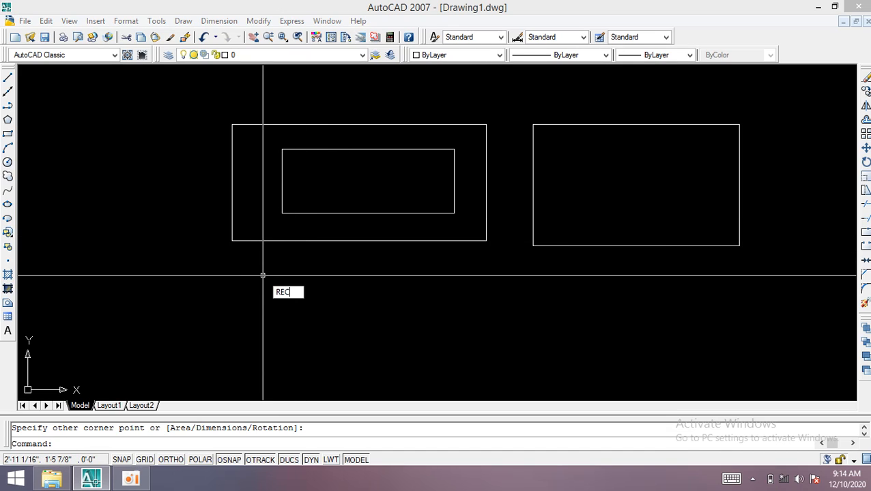
type("TANGLE")
key("Return")
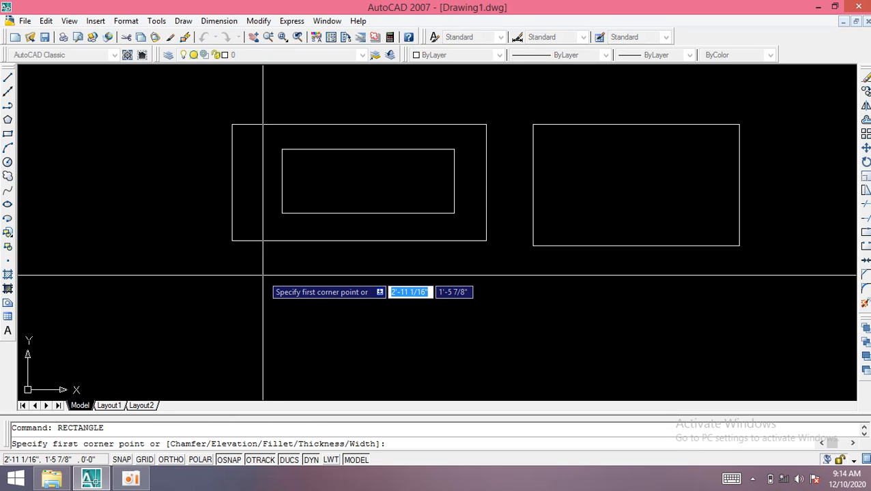
left_click(236, 263)
left_click(480, 338)
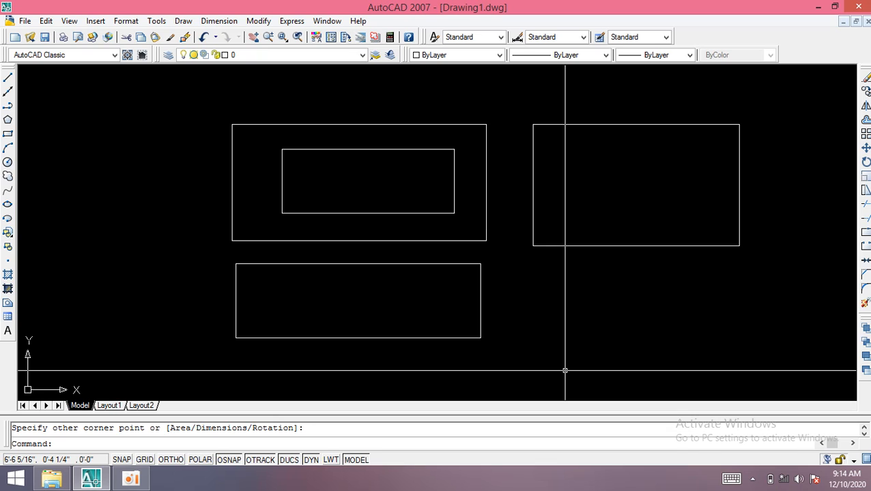
Select all four rectangles and erase them from the drawing.
key("ctrl+a")
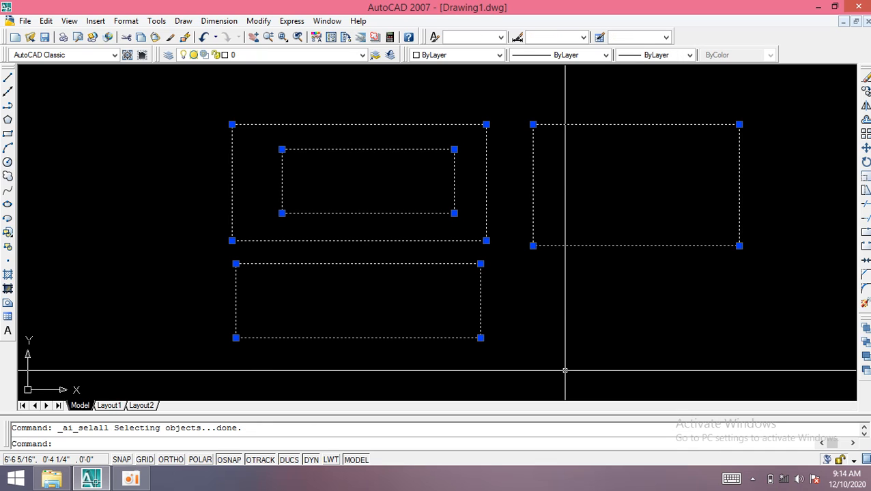
key("Delete")
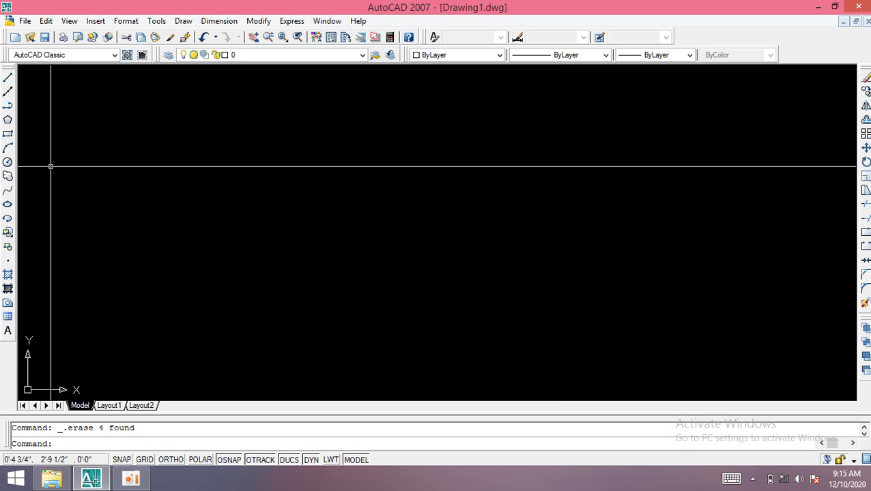
Draw a 5-sided polygon inscribed in a circle, centred at about 3'-6 15/16", 2'-10 9/16", with one vertex to the upper left of the centre.
left_click(8, 121)
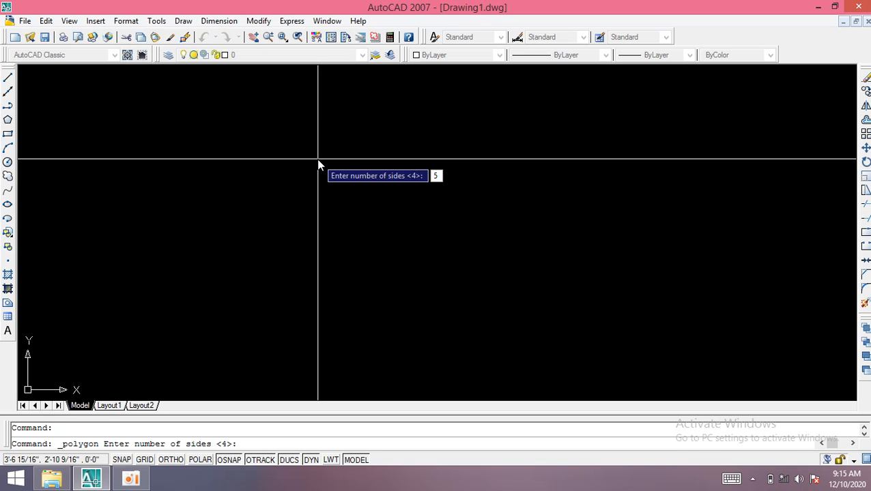
type("5")
key("Return")
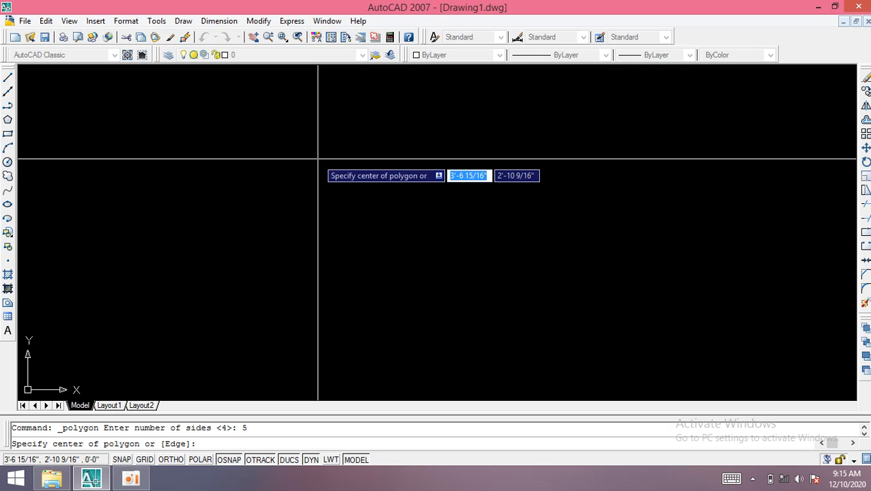
left_click(318, 159)
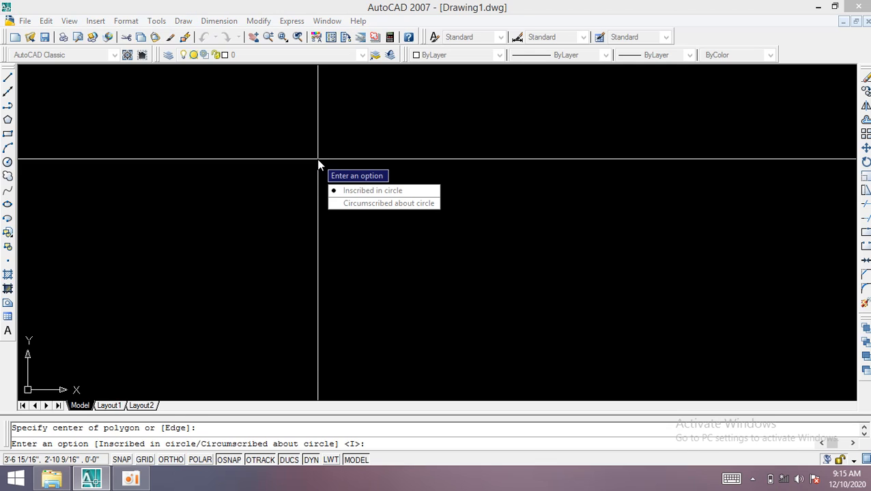
left_click(351, 190)
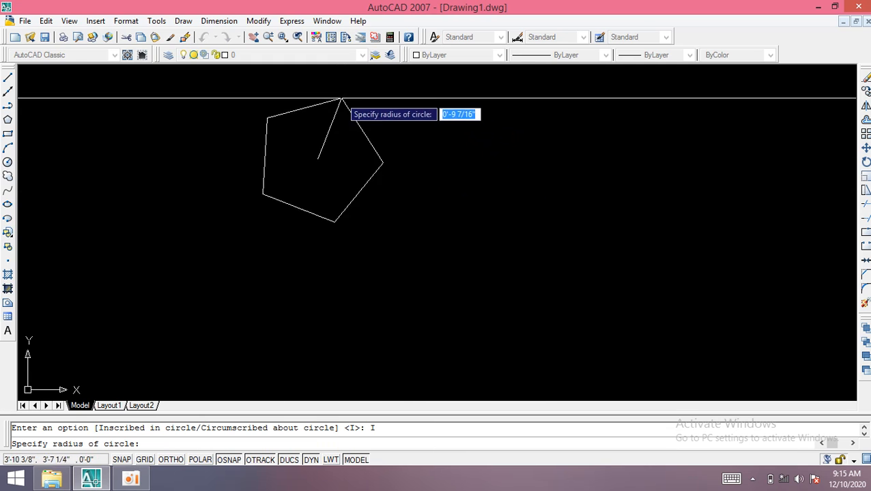
left_click(231, 112)
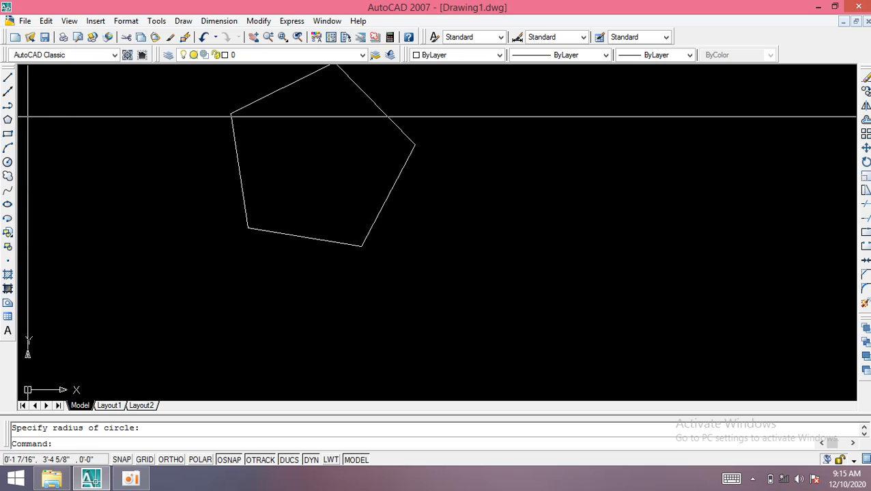
Draw a second 5-sided inscribed polygon centred at about 6'-8", 2'-3 1/8", with a vertex at about 7'-9 9/16", 2'-4 7/8".
left_click(181, 21)
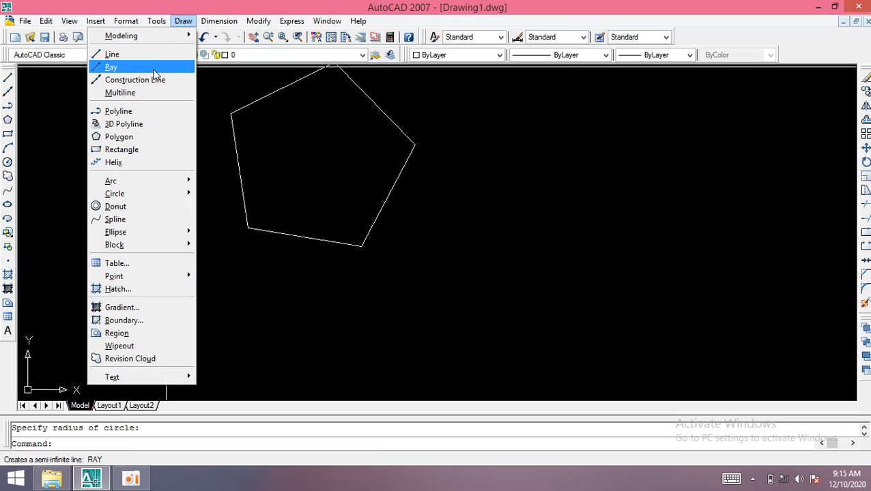
left_click(122, 137)
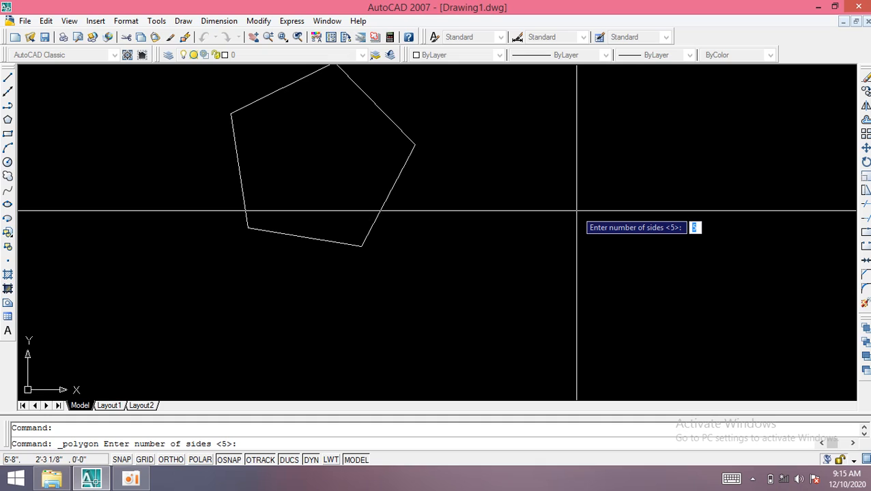
key("Return")
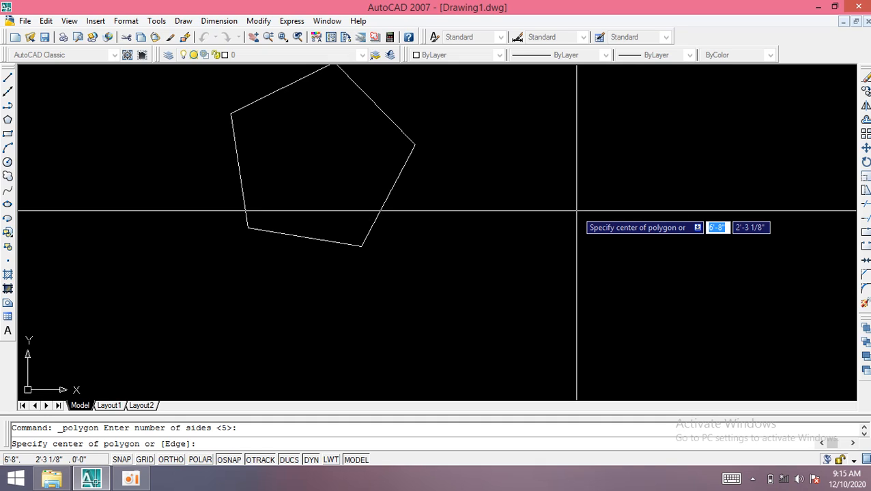
left_click(576, 211)
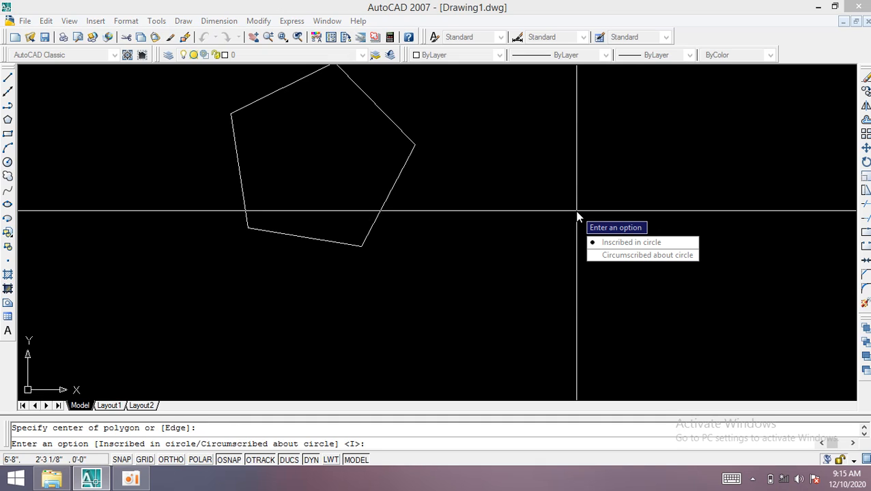
type("I")
key("Return")
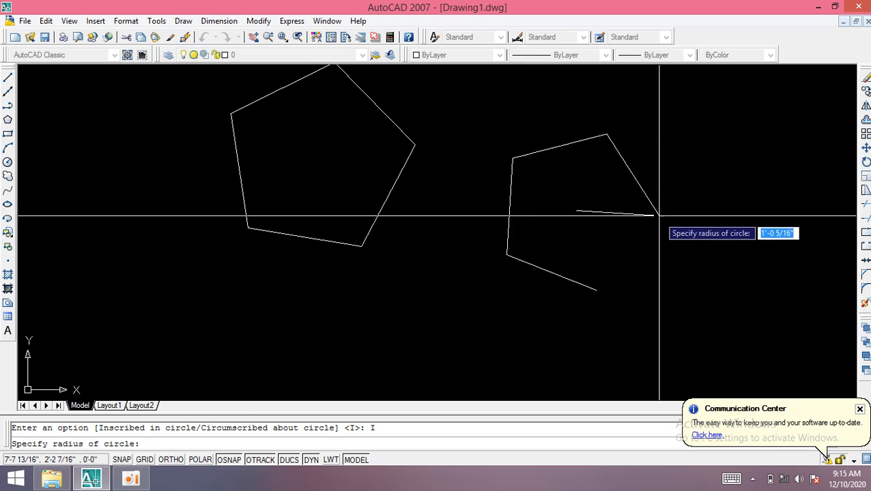
left_click(671, 199)
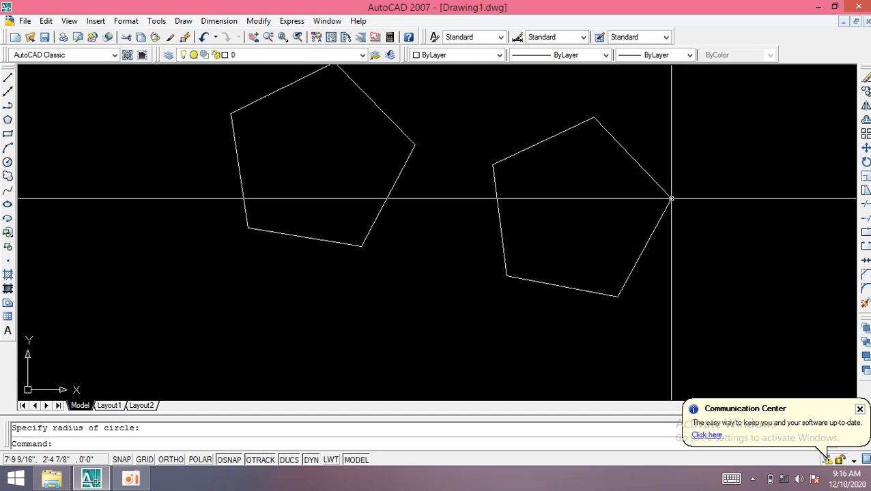
Select both pentagons and erase them from the drawing.
key("ctrl+a")
key("Delete")
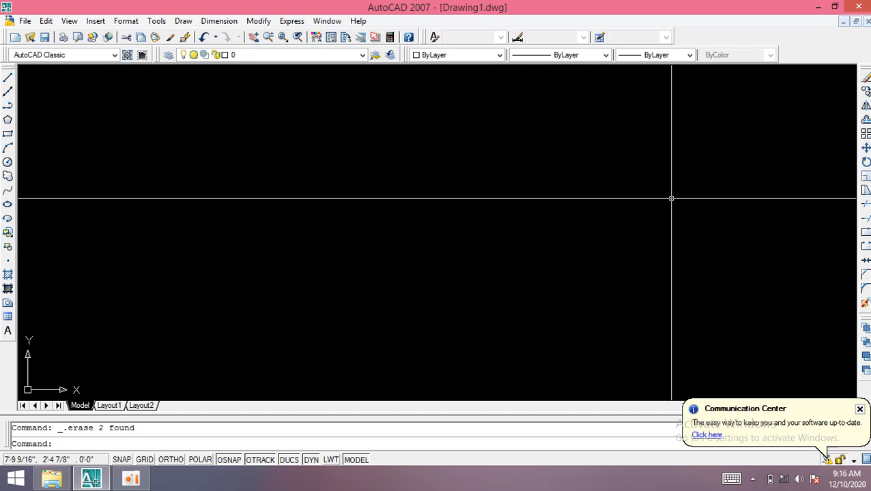
Turn Ortho on and draw a single horizontal line in the upper-left area of the empty drawing.
left_click(8, 77)
left_click(100, 133)
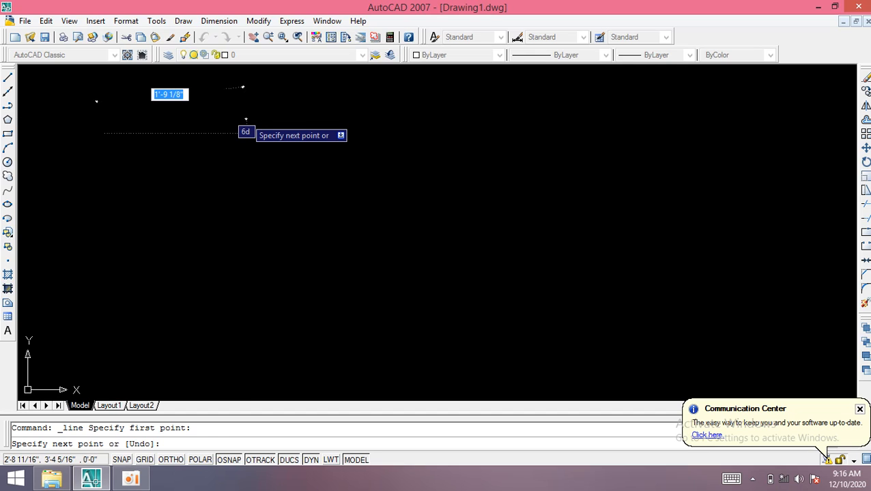
key("F8")
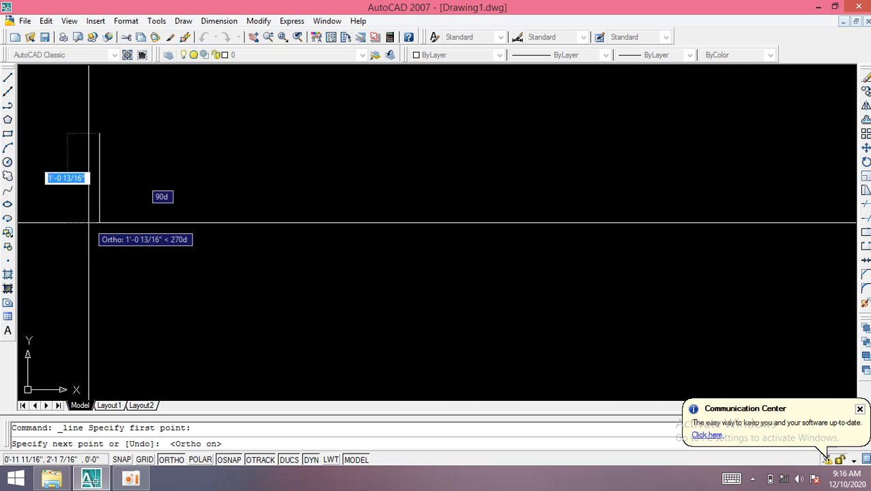
left_click(281, 133)
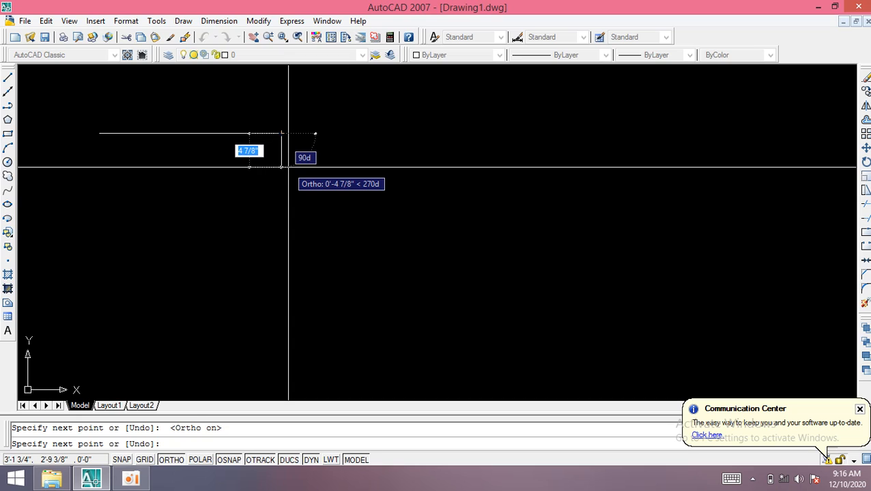
key("Escape")
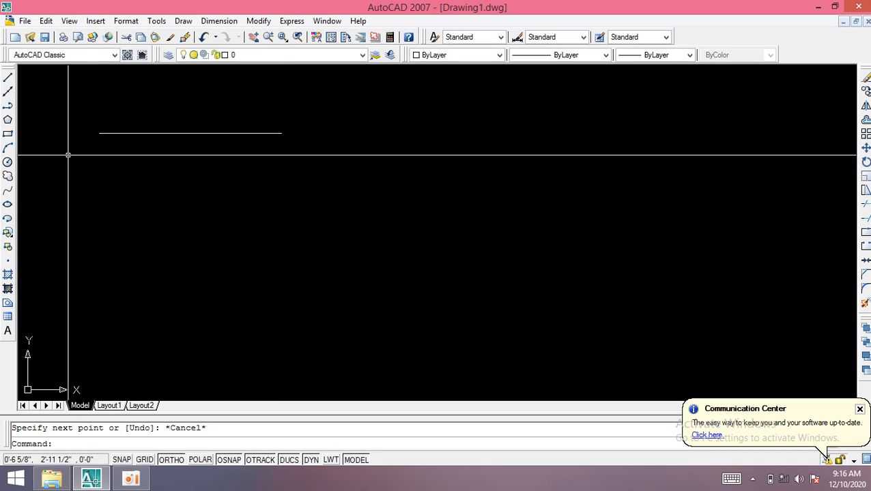
Draw a small 5-sided inscribed polygon right of the line, centred at about 4'-2 3/16", 3'-3 1/16", with one vertex pointing right.
left_click(8, 120)
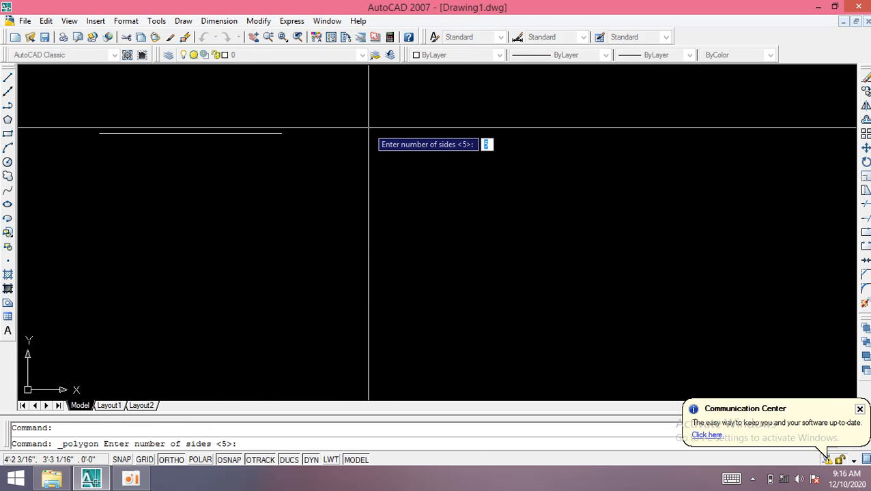
key("Return")
left_click(369, 127)
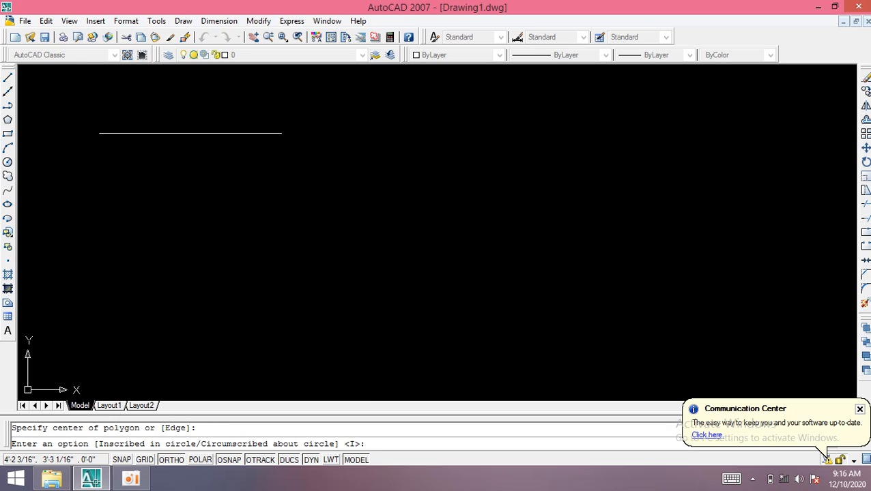
key("Return")
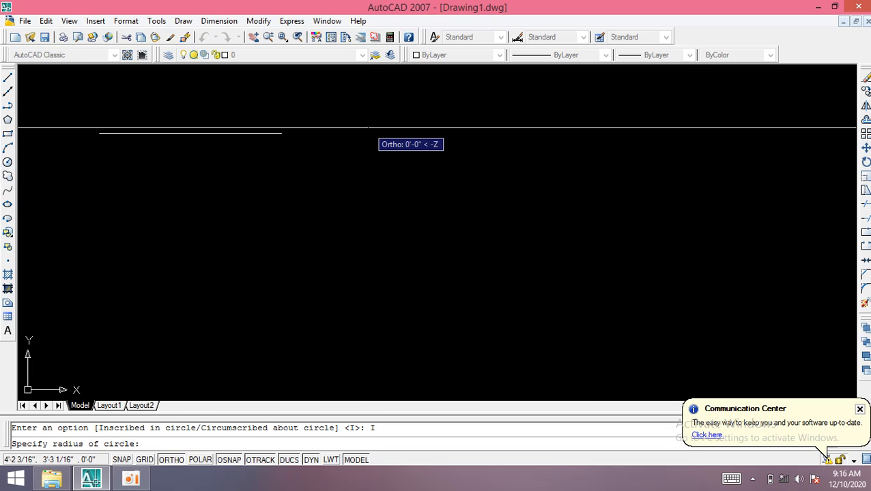
left_click(404, 127)
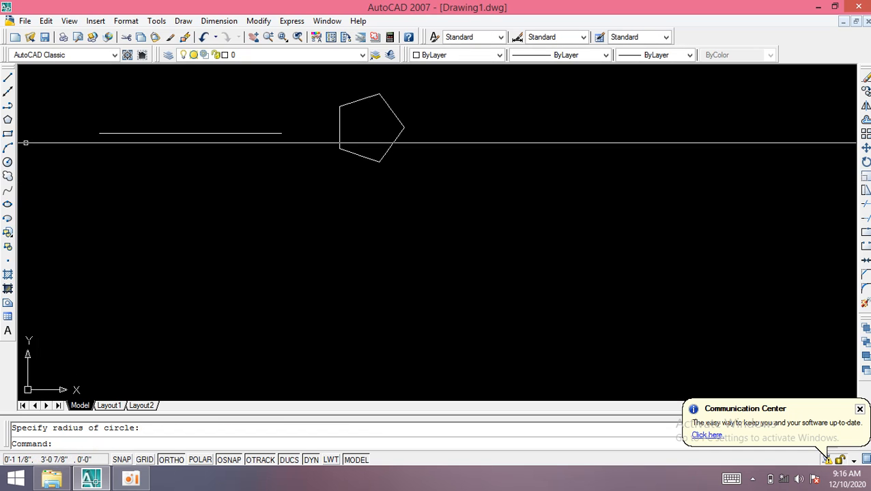
Draw a small rectangle to the right of the pentagon, roughly twice as wide as it is high.
left_click(8, 134)
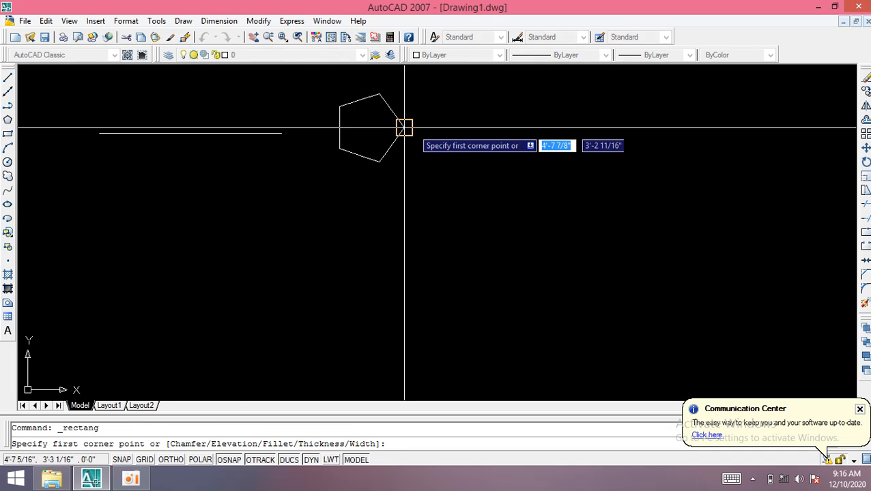
left_click(478, 117)
left_click(573, 169)
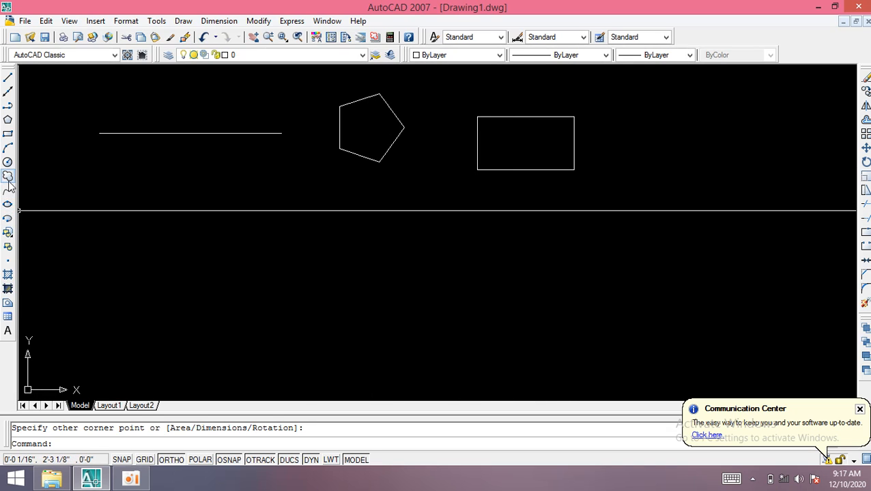
Draw a circle to the right of the rectangle, with a diameter about equal to the rectangle's width.
left_click(7, 164)
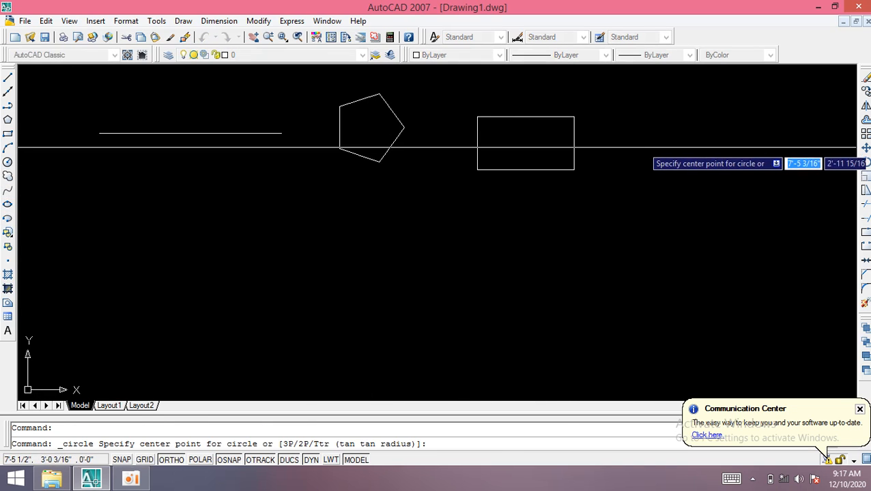
left_click(674, 124)
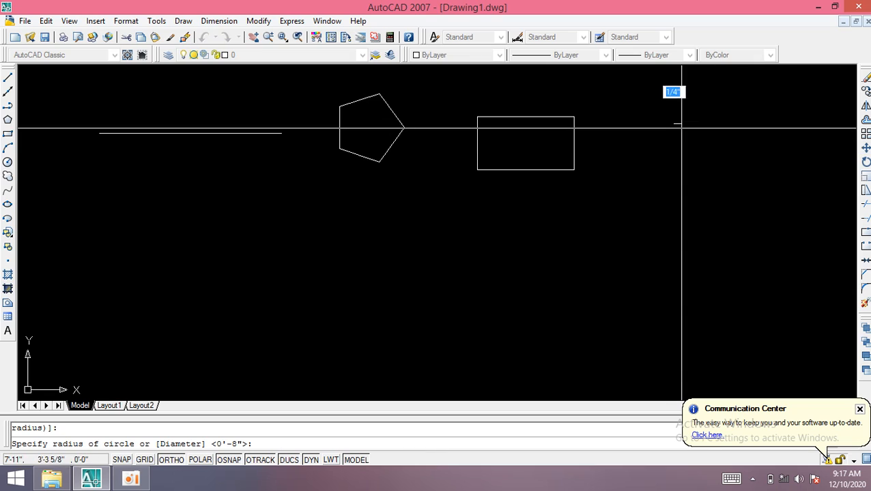
left_click(721, 154)
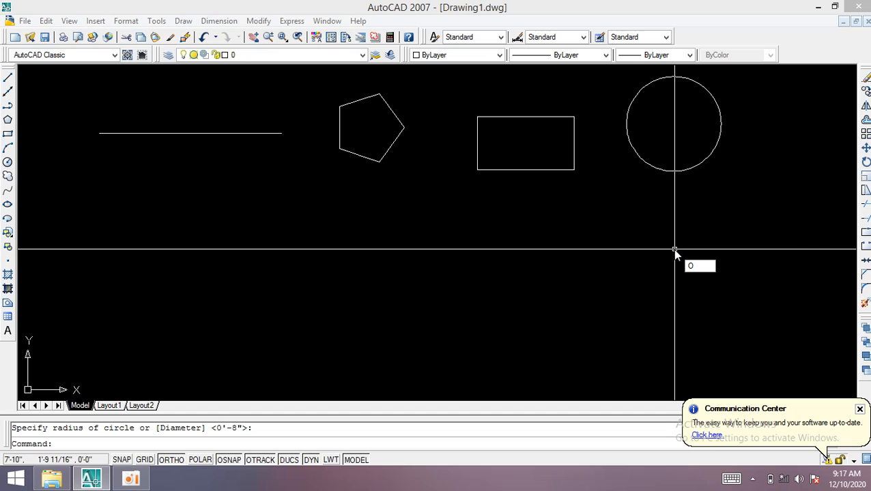
Offset the horizontal line by 5, once upward and twice in succession downward, to make four parallel lines.
key("Return")
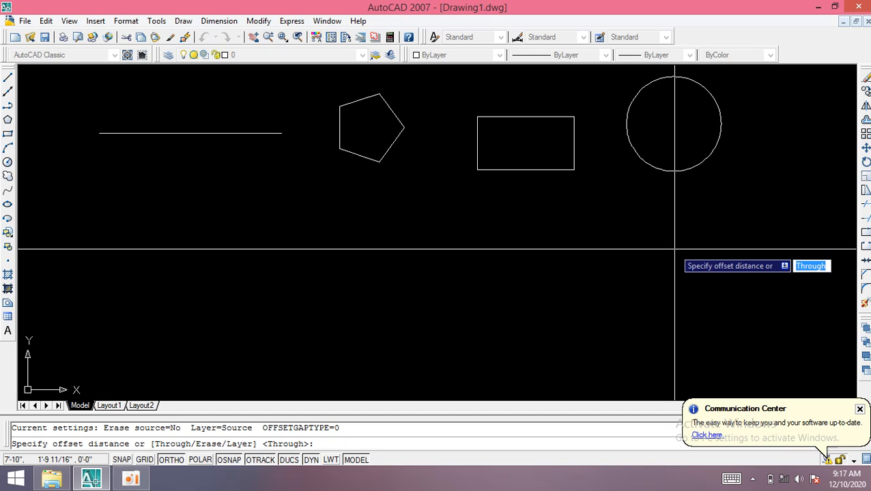
type("5")
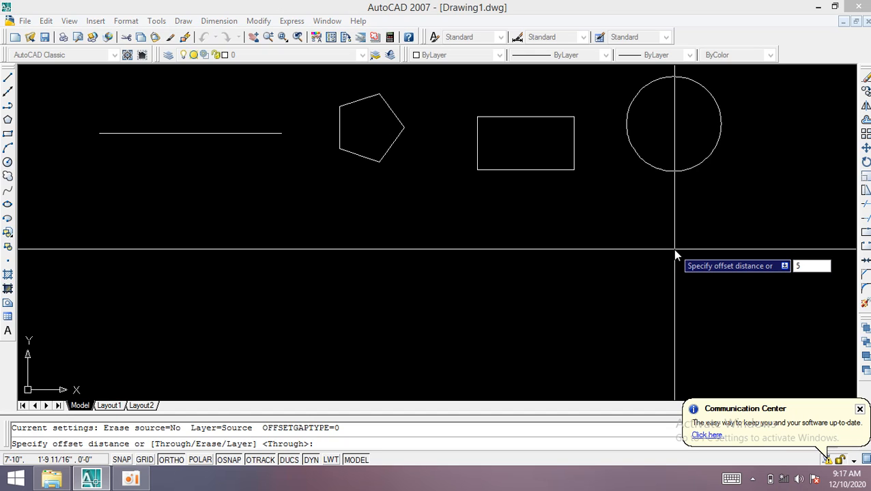
key("Return")
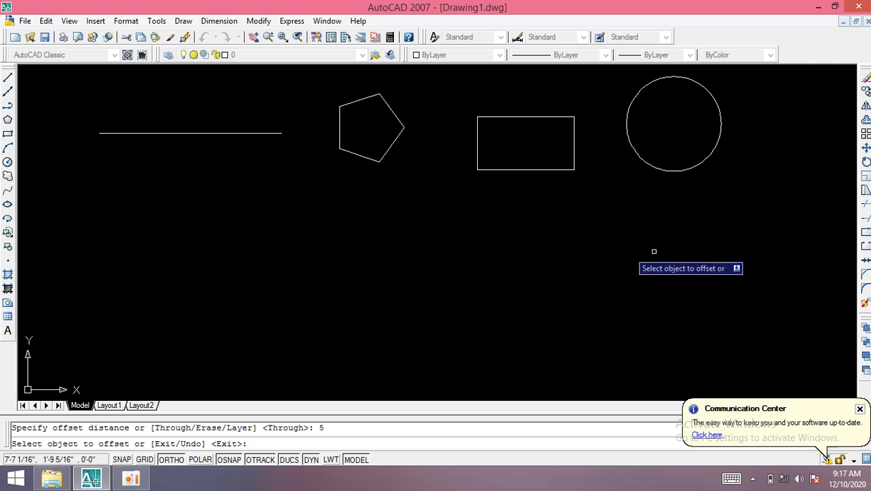
left_click(224, 134)
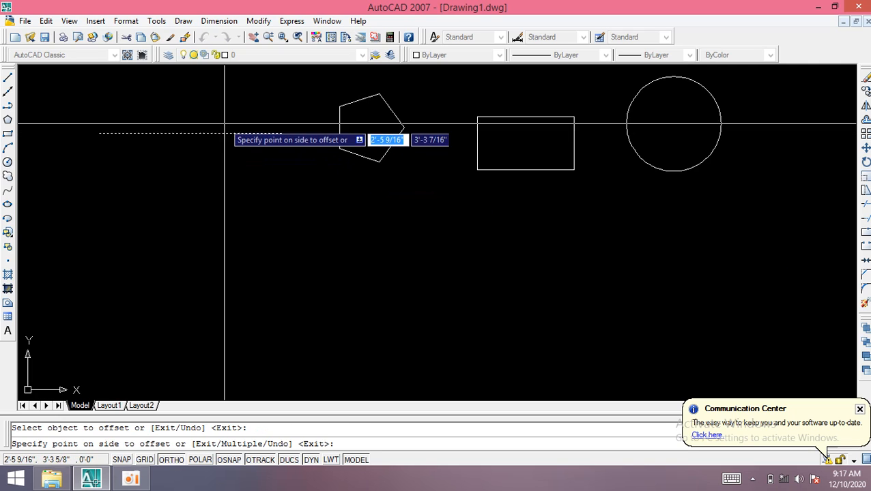
left_click(222, 112)
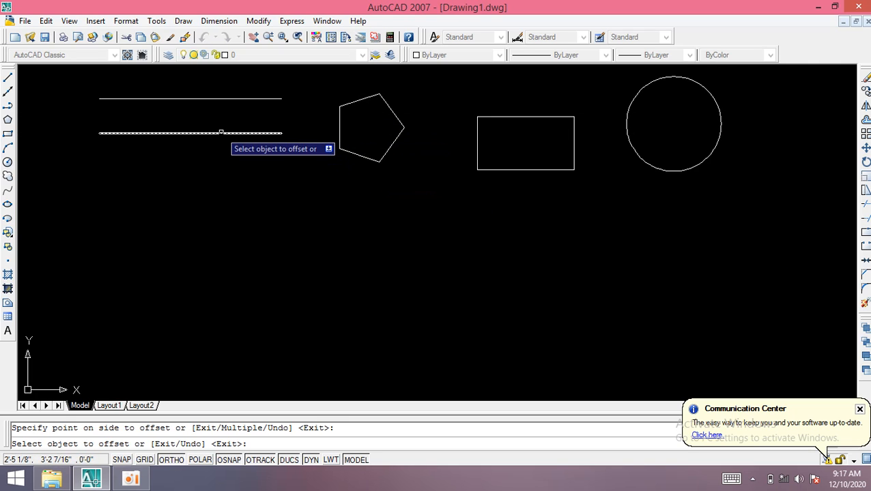
left_click(221, 133)
left_click(214, 177)
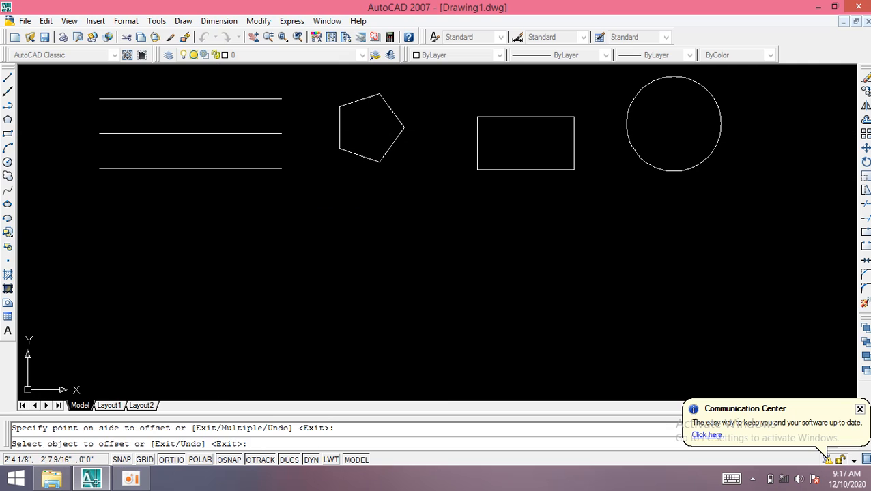
left_click(213, 169)
left_click(205, 206)
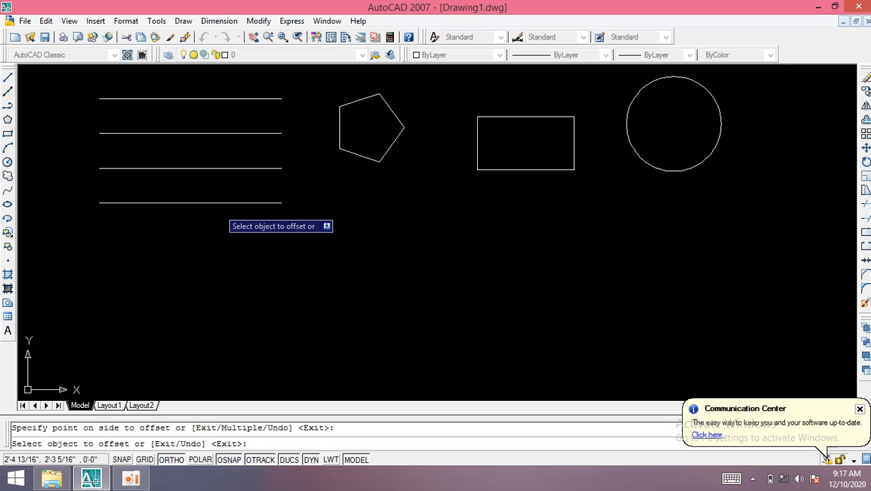
Try to offset the pentagon inward by 5, and offset it outward by the same distance.
left_click(369, 161)
left_click(364, 127)
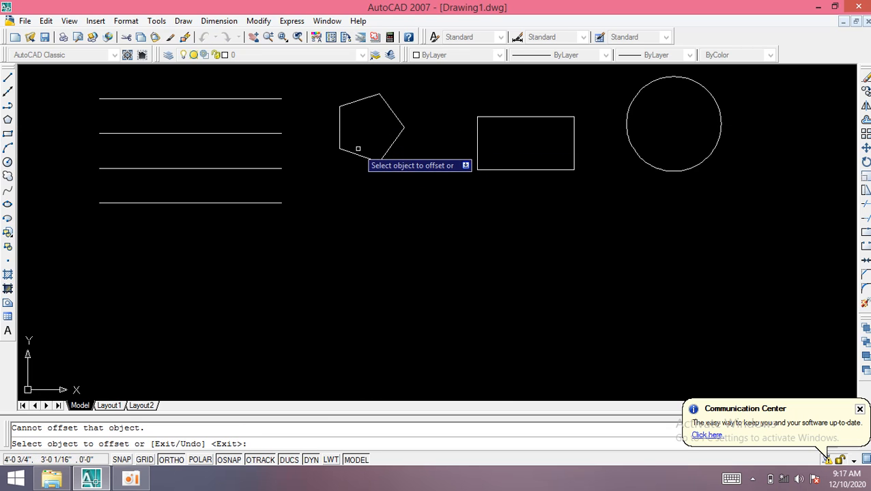
left_click(359, 154)
left_click(346, 218)
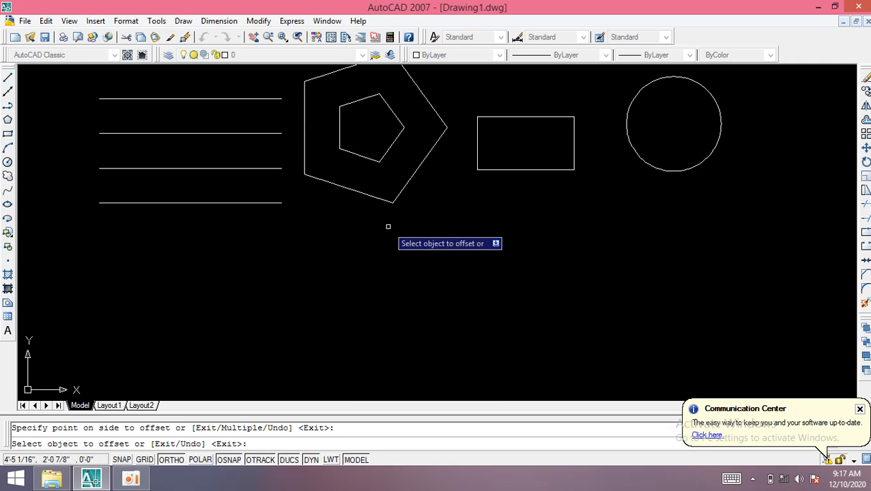
Offset the rectangle and the circle outward by the same distance of 5, and end the Offset command.
left_click(492, 169)
left_click(506, 219)
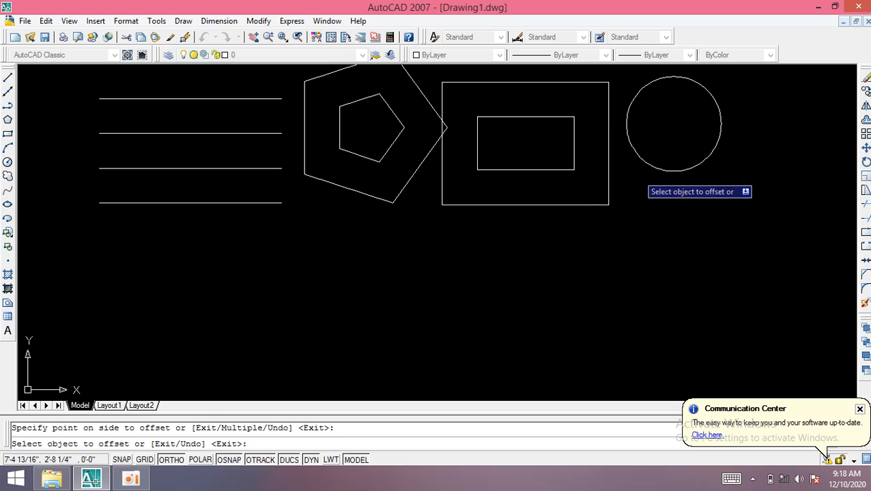
left_click(655, 170)
left_click(690, 219)
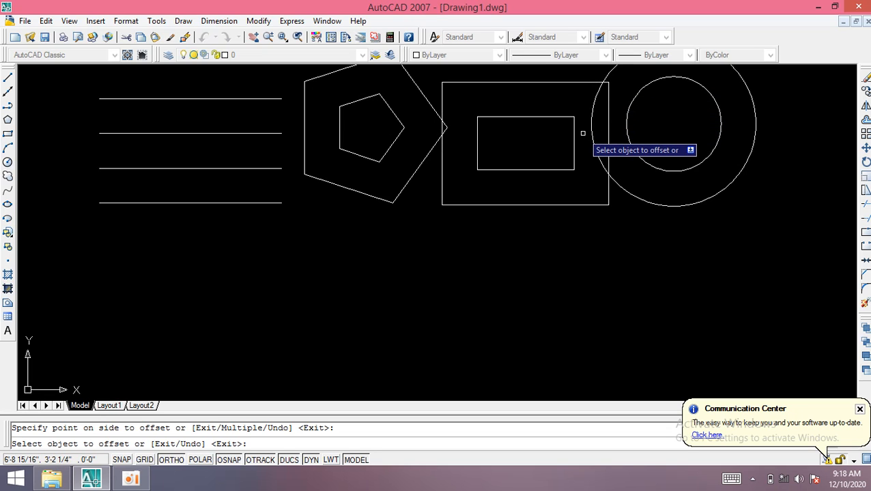
key("Escape")
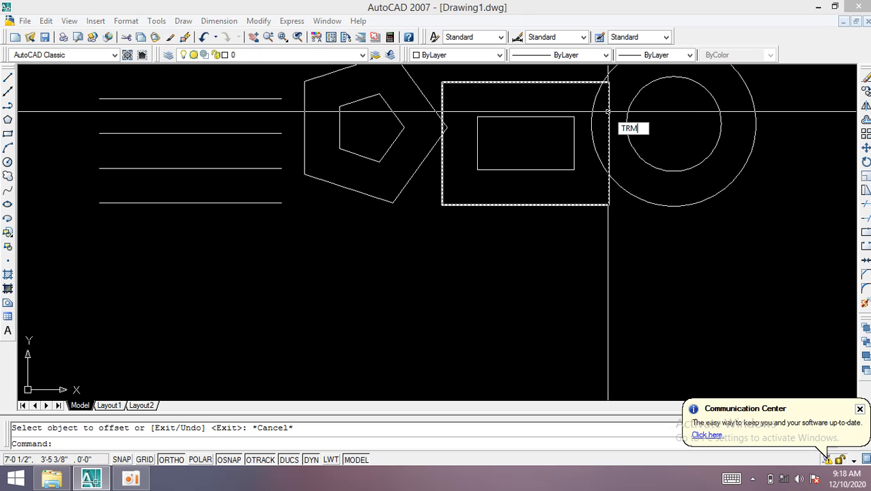
Trim away the overlap between the outer rectangle's right corner and the outer circle's left arc.
key("Return")
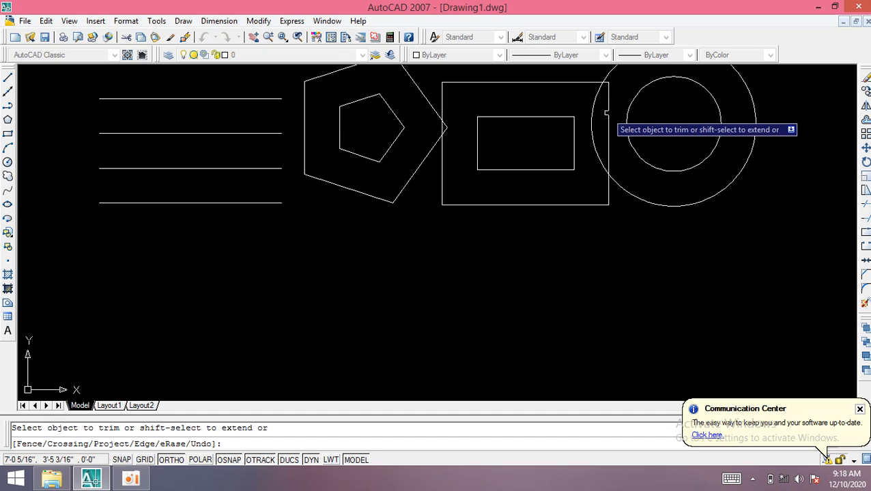
left_click(608, 110)
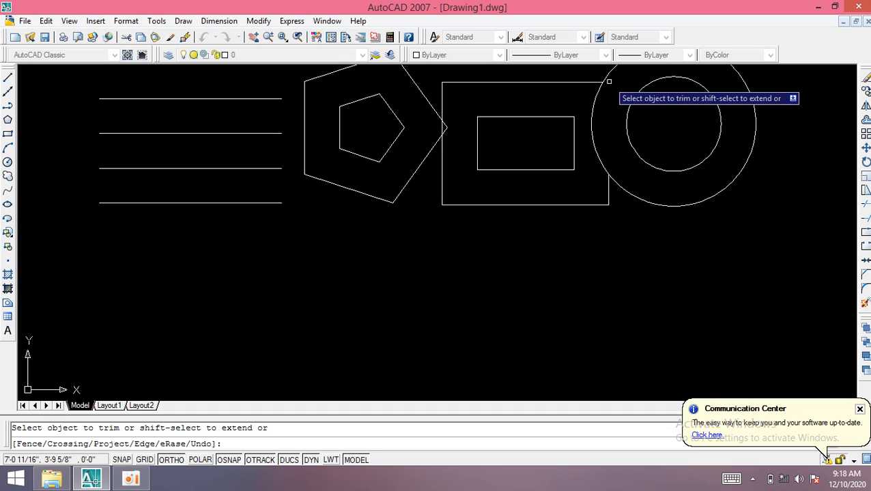
left_click(598, 90)
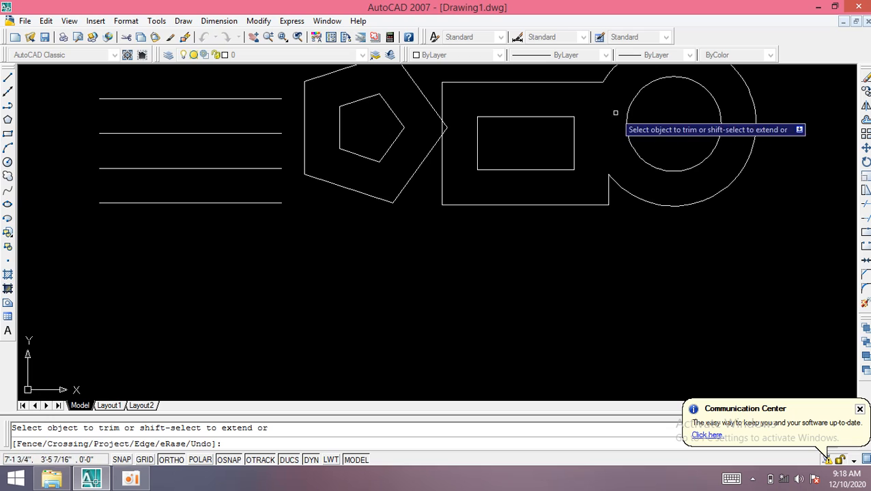
Trim the outer pentagon's tip where it crosses the outer rectangle, and remove both vertical sides of the inner rectangle.
left_click(445, 128)
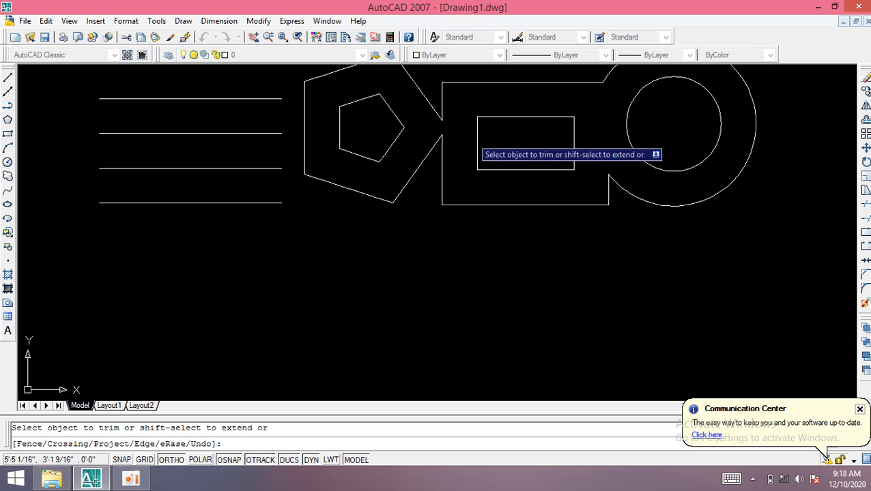
left_click(478, 133)
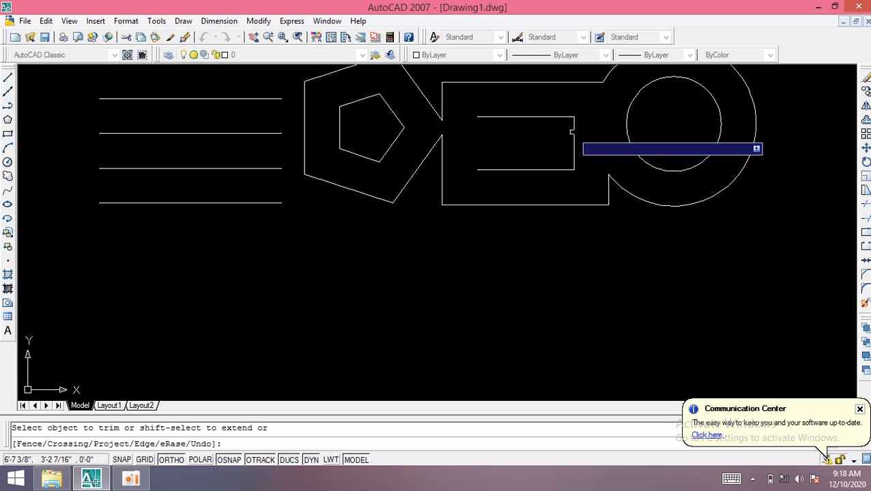
left_click(573, 130)
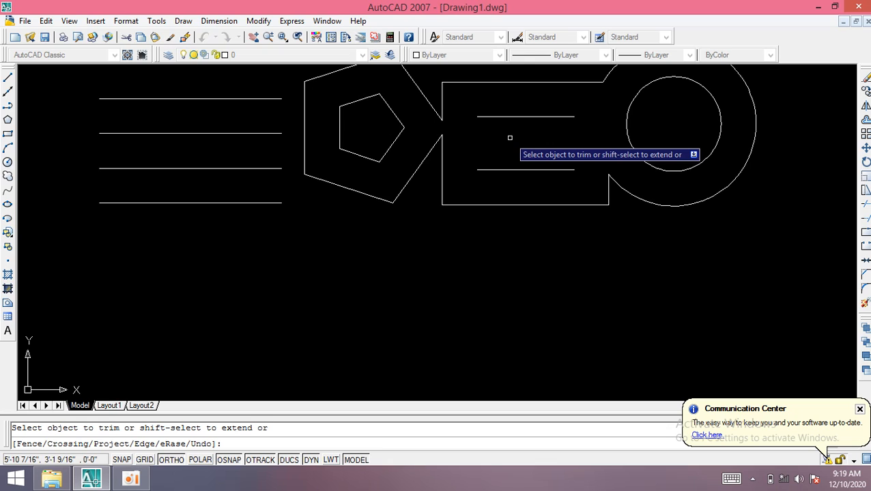
key("Escape")
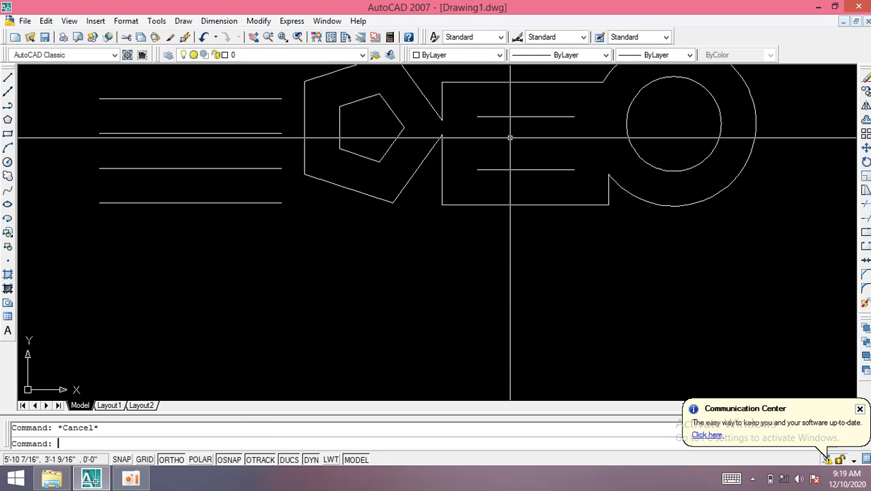
Extend the upper three horizontal lines right to the outer pentagon and the lowest one to the outer rectangle's left side.
type("ex")
key("Return")
key("Return")
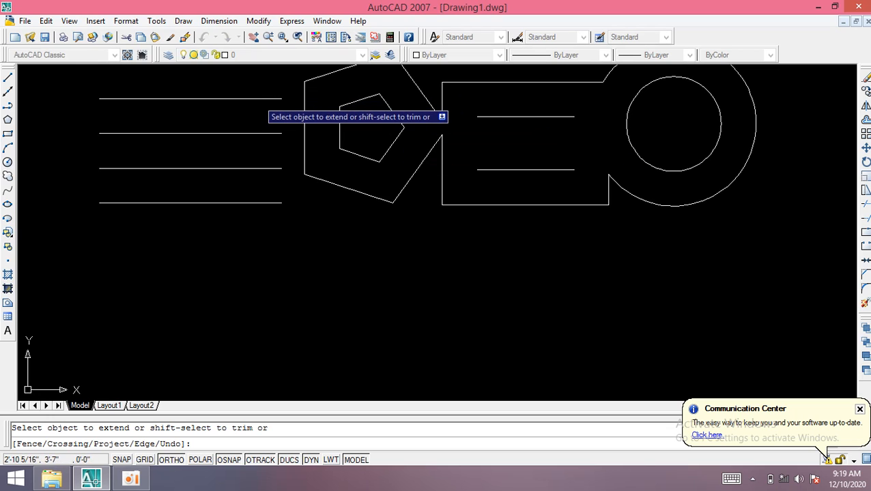
left_click(277, 97)
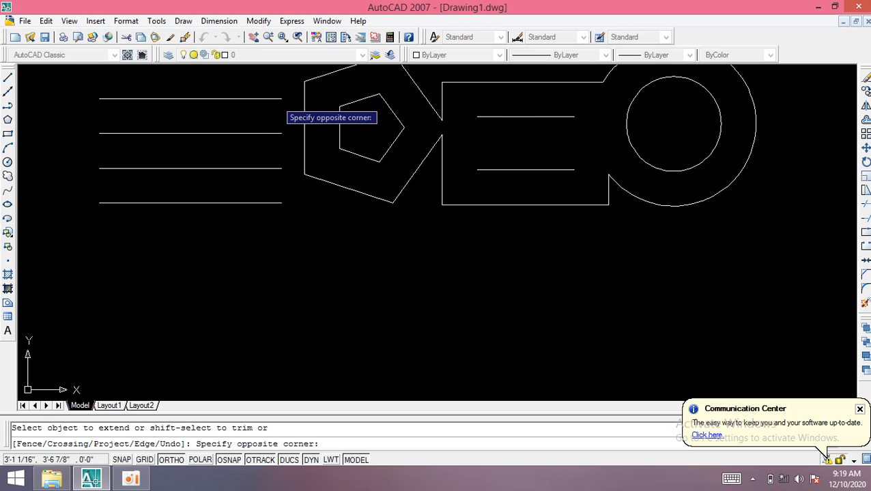
left_click(275, 97)
left_click(273, 133)
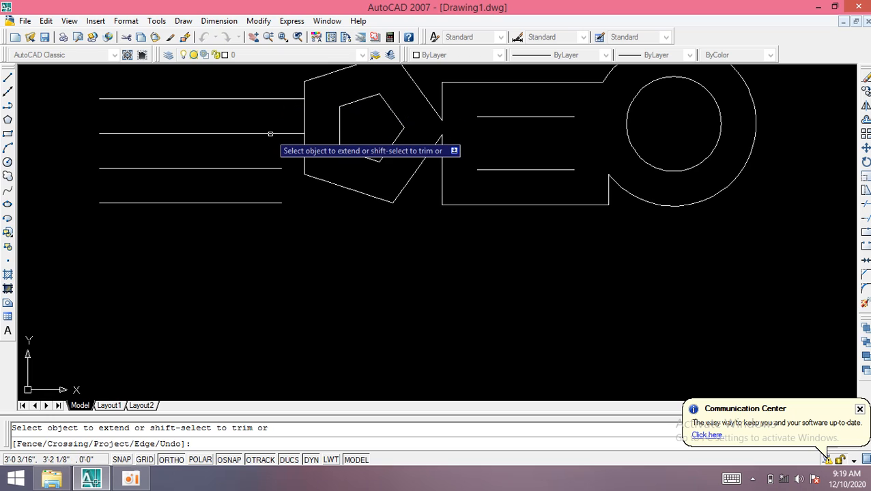
left_click(277, 168)
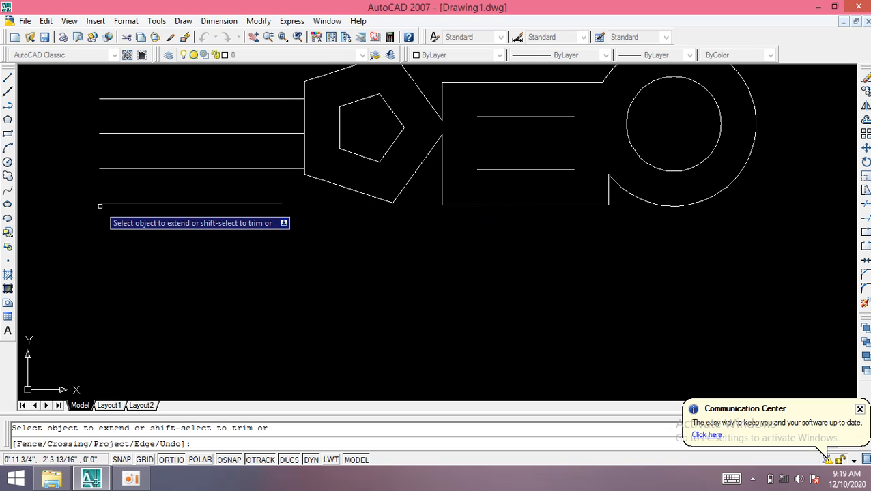
left_click(277, 203)
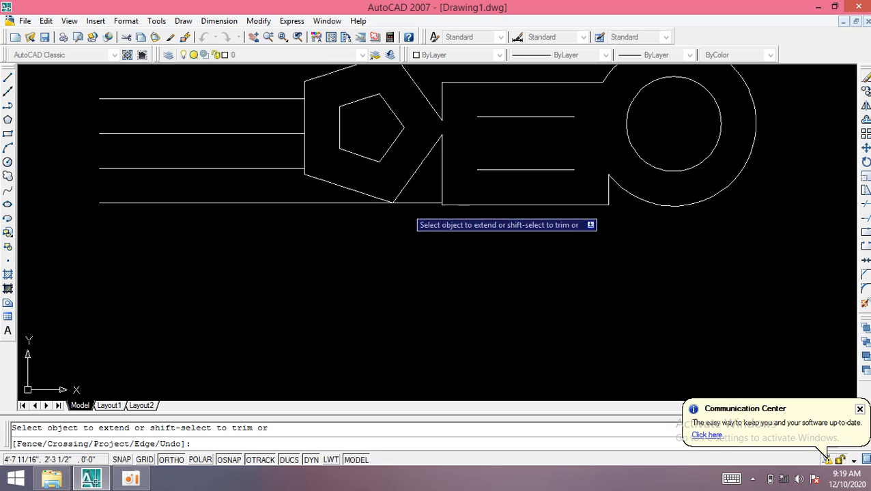
Examine how the lowest extended line passes the pentagon's bottom vertex and meets the rectangle, and inspect the UCS icon at the origin.
scroll(391, 199, "up", 8)
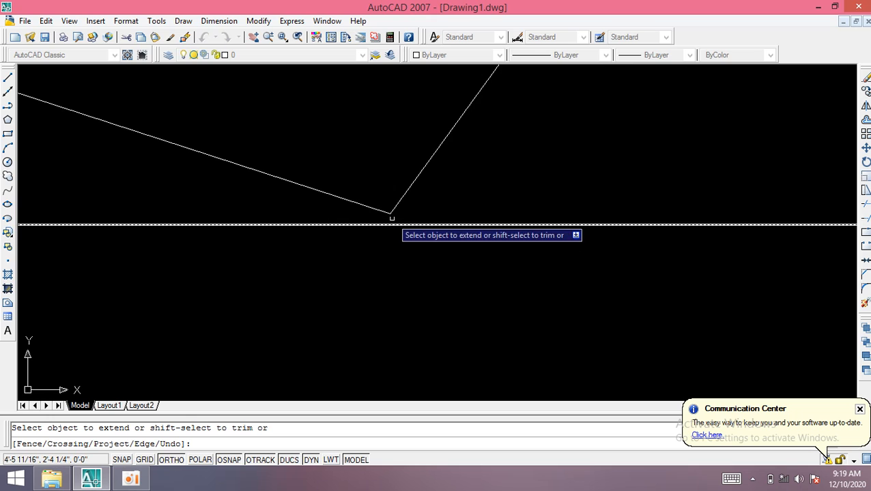
scroll(440, 225, "down", 4)
scroll(554, 243, "up", 7)
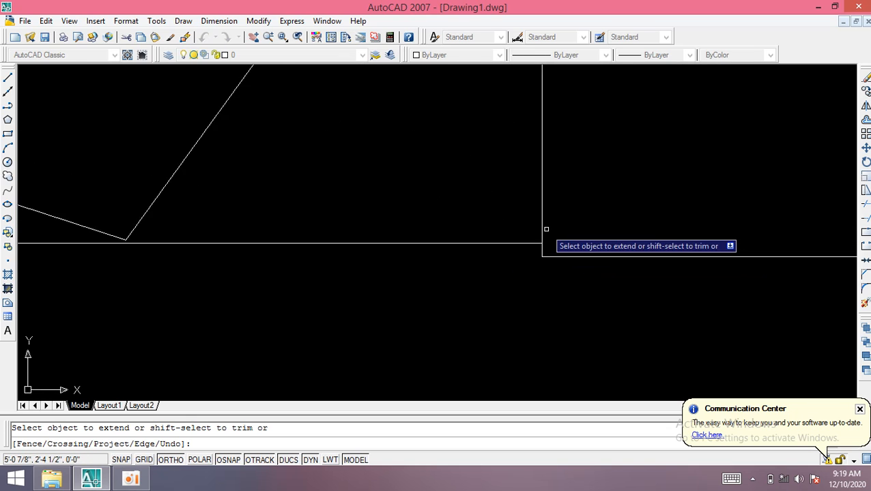
scroll(531, 249, "down", 6)
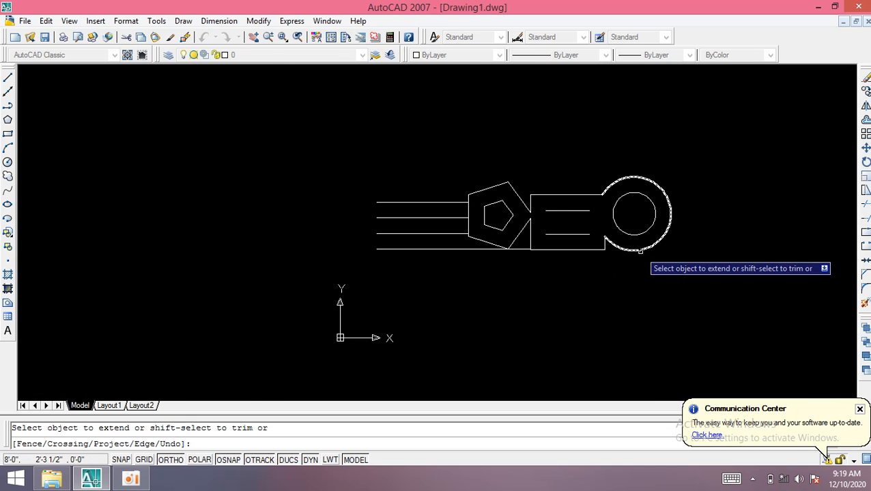
scroll(612, 249, "up", 2)
scroll(417, 263, "down", 5)
scroll(364, 307, "up", 8)
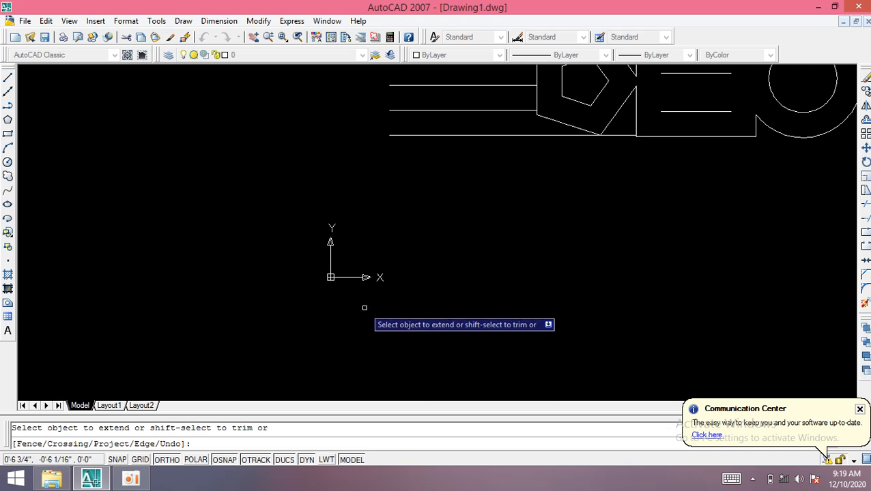
scroll(353, 257, "up", 3)
scroll(254, 272, "down", 4)
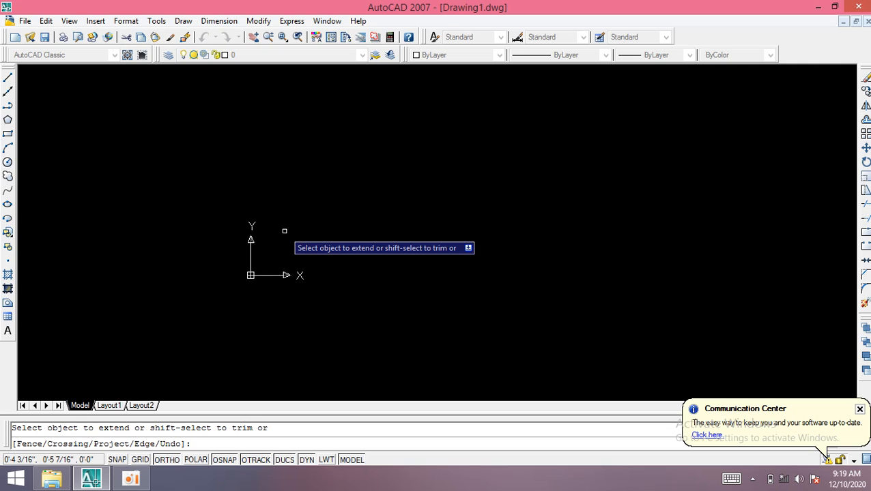
End the Extend command and turn off the UCS icon's "Display at UCS origin point" setting in the UCS settings.
key("Escape")
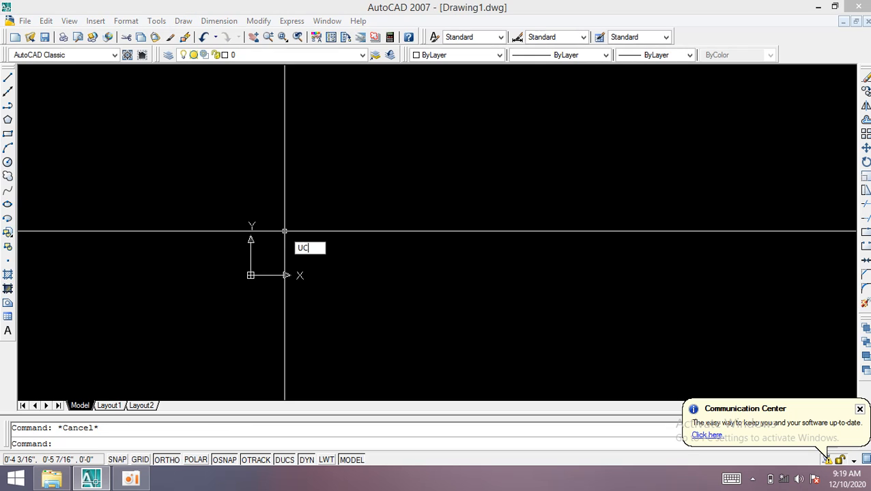
key("Return")
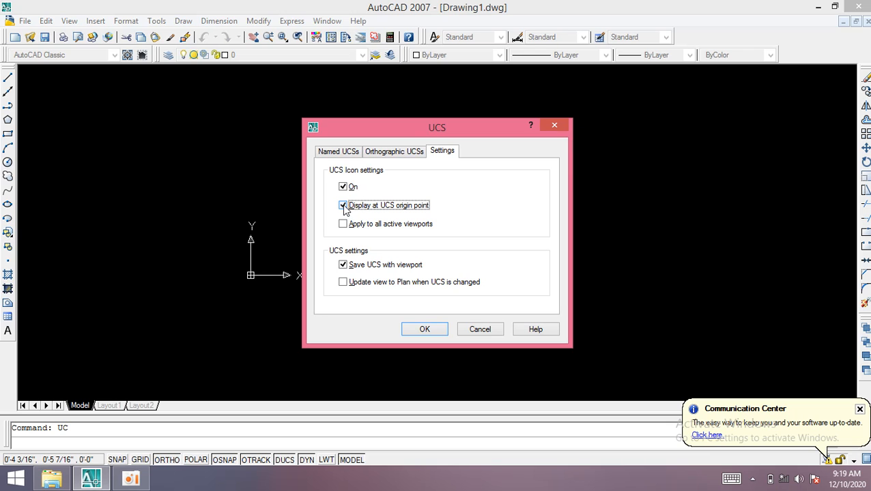
left_click(424, 330)
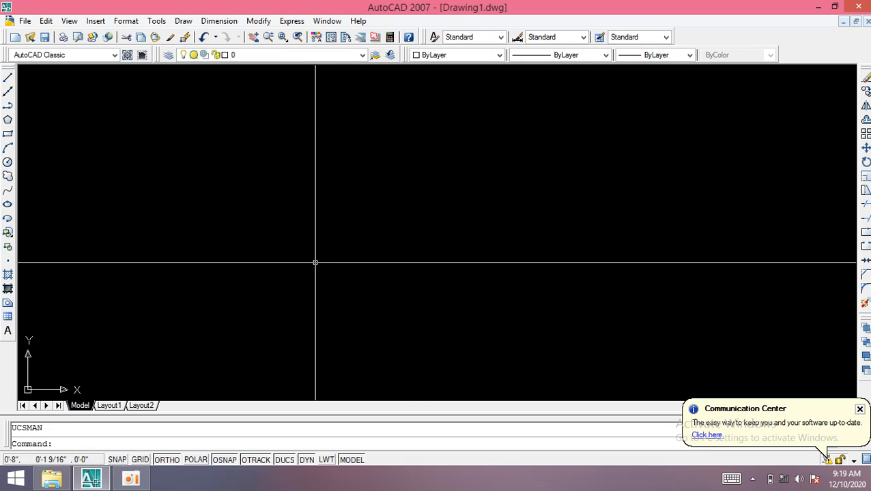
Trim away the lower part of the outer rectangle's left side and the outer pentagon's lower-right edge.
scroll(225, 317, "down", 3)
scroll(272, 237, "up", 5)
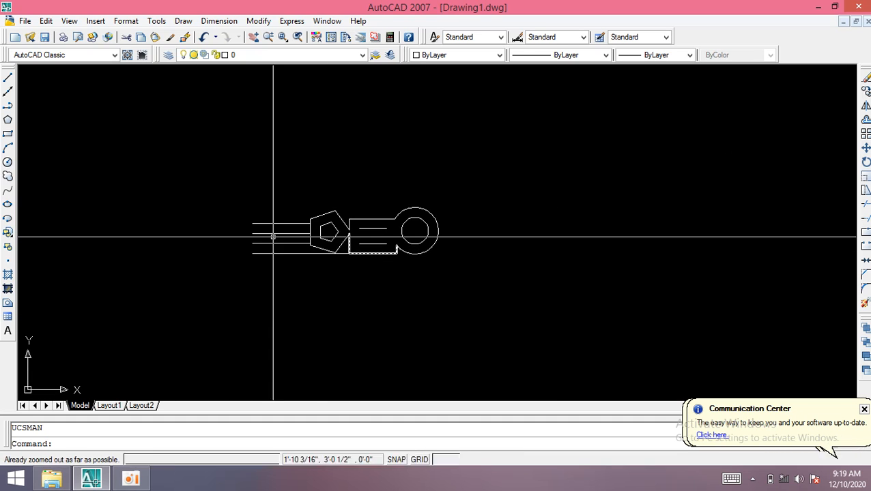
mouse_move(461, 235)
middle_mouse_down()
mouse_move(418, 213)
mouse_move(407, 220)
middle_mouse_up()
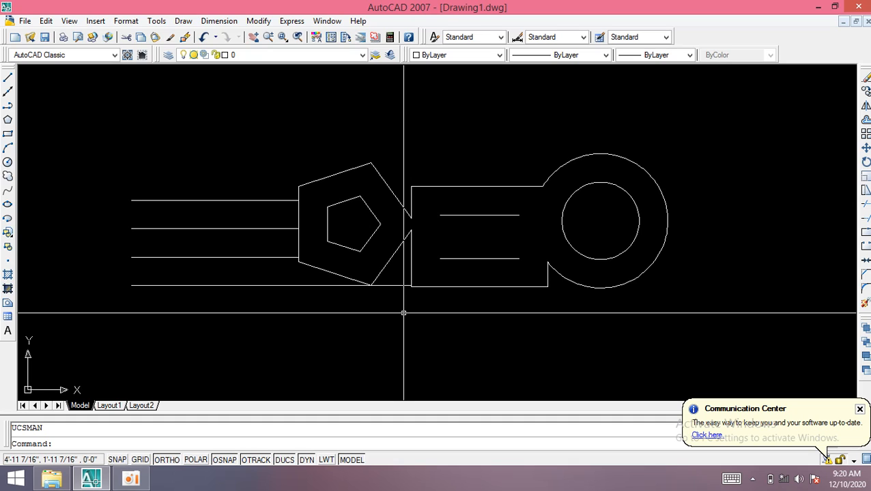
left_click(465, 258)
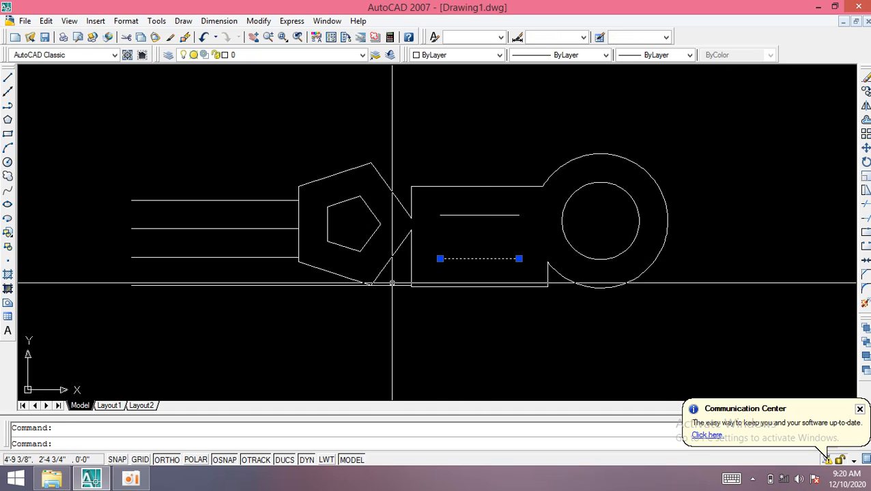
key("Escape")
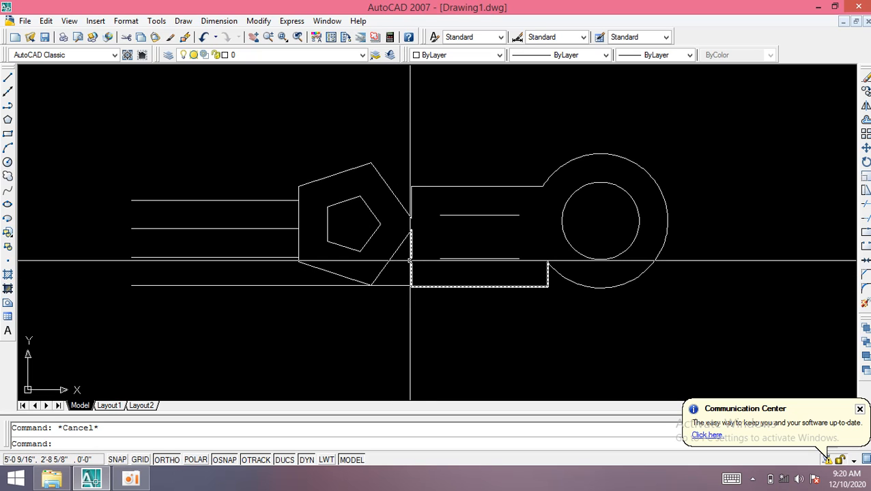
type("tr")
key("Return")
key("Return")
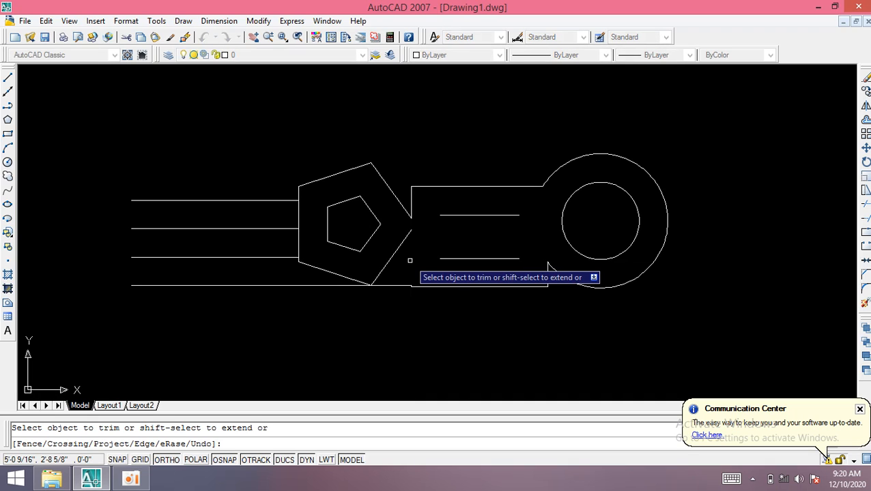
left_click(397, 258)
left_click(397, 249)
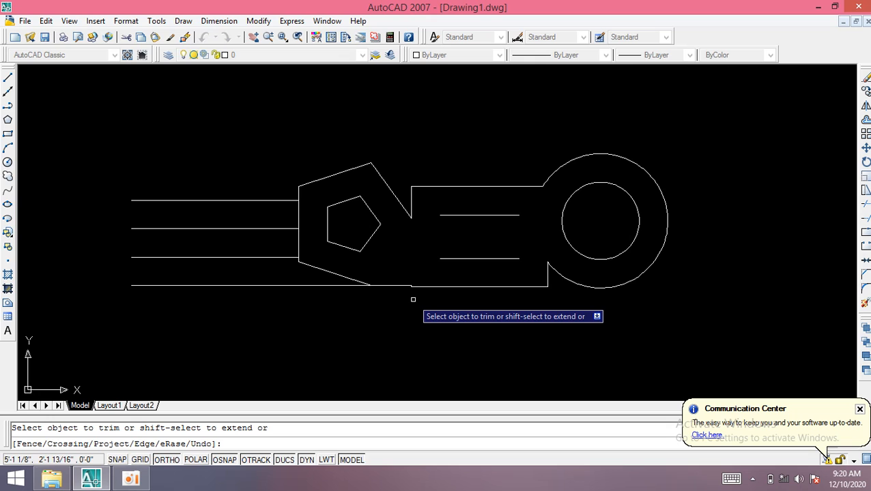
key("Escape")
Save the drawing as Drawing1.dwg in the Documents folder.
key("ctrl+s")
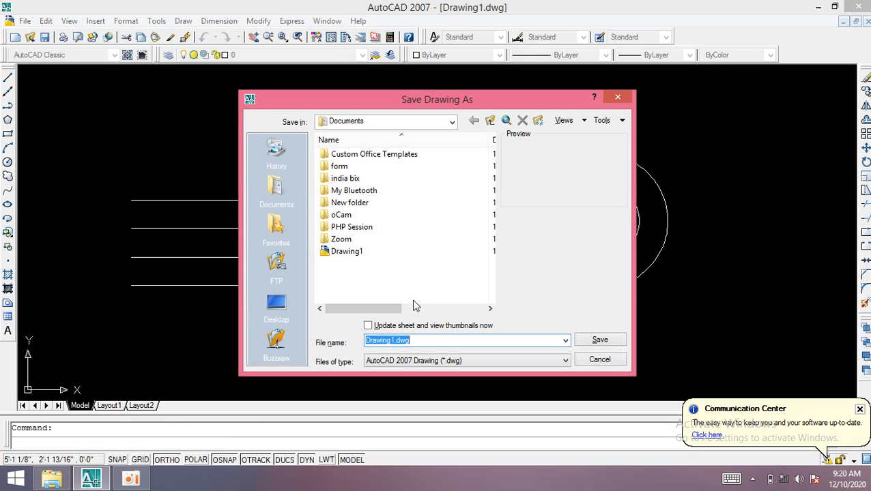
left_click(587, 342)
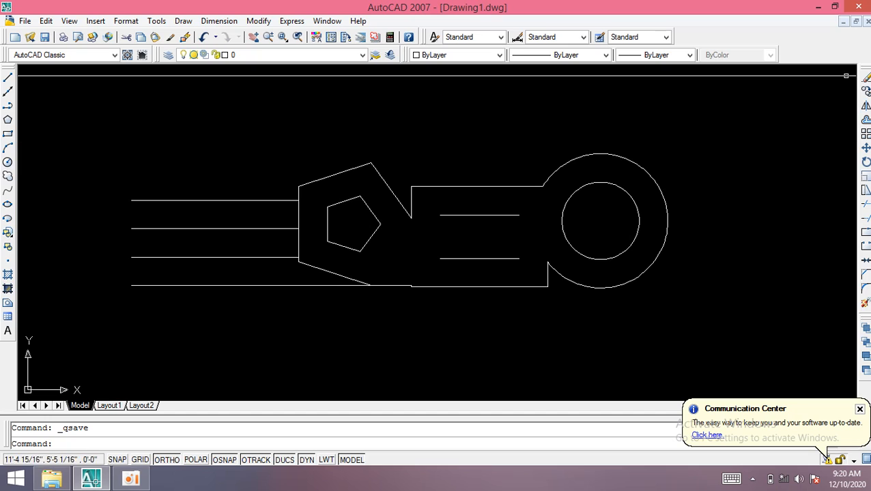
Review the available Modify commands for editing objects.
left_click(257, 21)
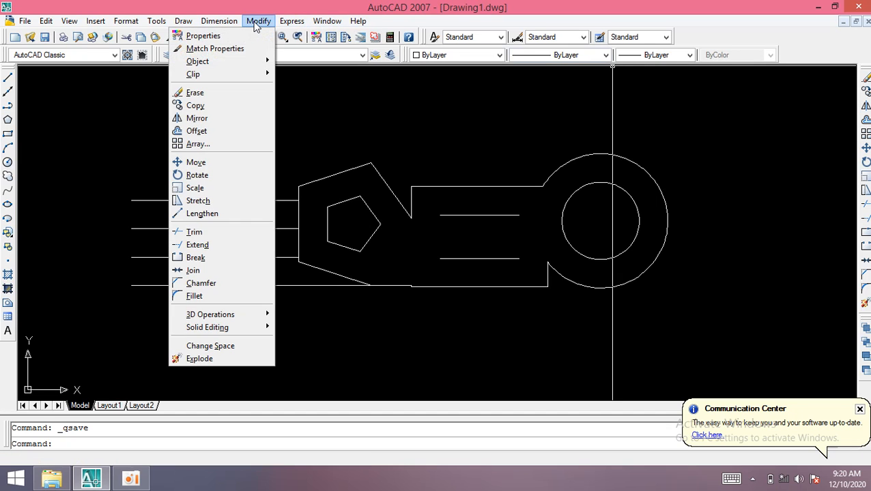